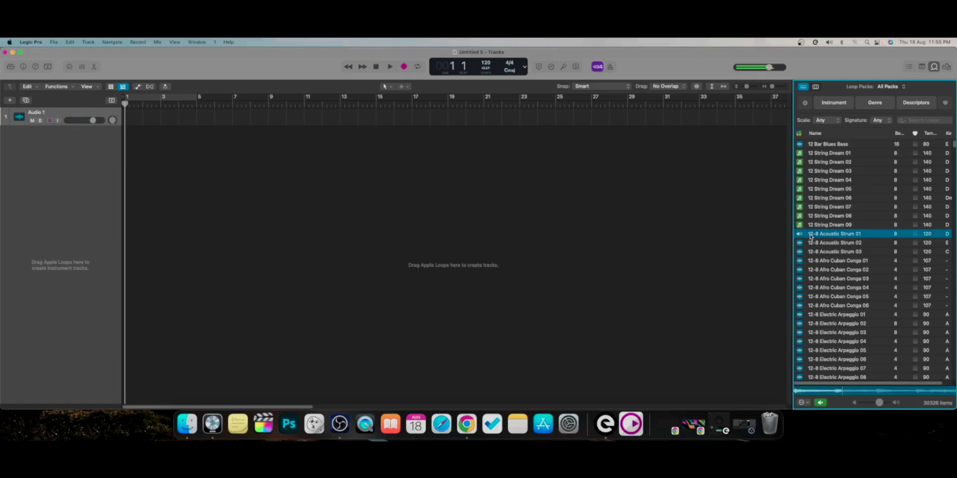
Step: Place the 12-8 Acoustic Strum 01 loop at bar 1 of the audio track, repeat it up to bar 5, and audition it
{"action": "left_click", "coordinate": [811, 236]}
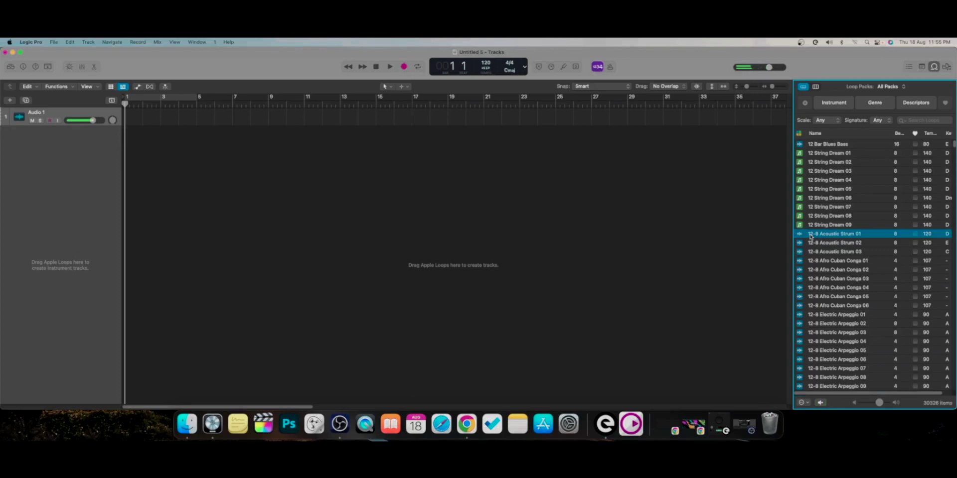
{"action": "left_click_drag", "start_coordinate": [811, 237], "coordinate": [128, 119]}
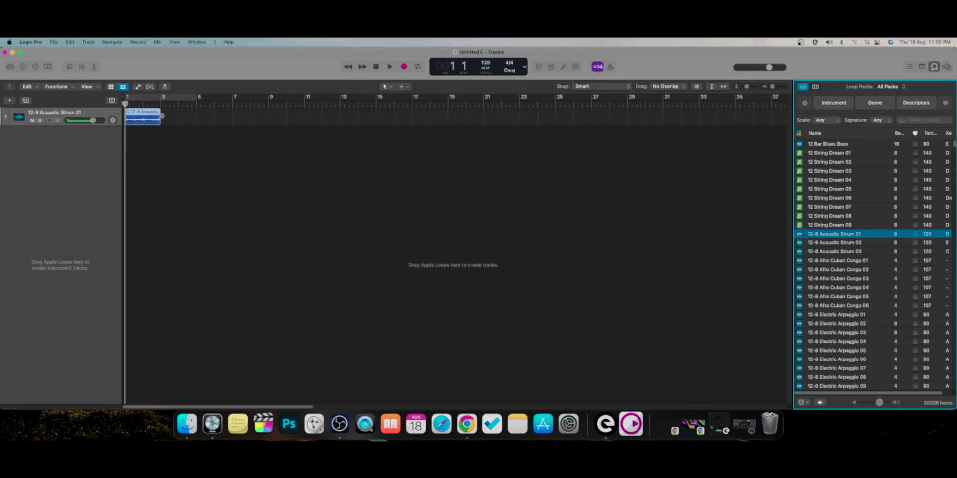
{"action": "left_click_drag", "start_coordinate": [162, 116], "coordinate": [197, 117]}
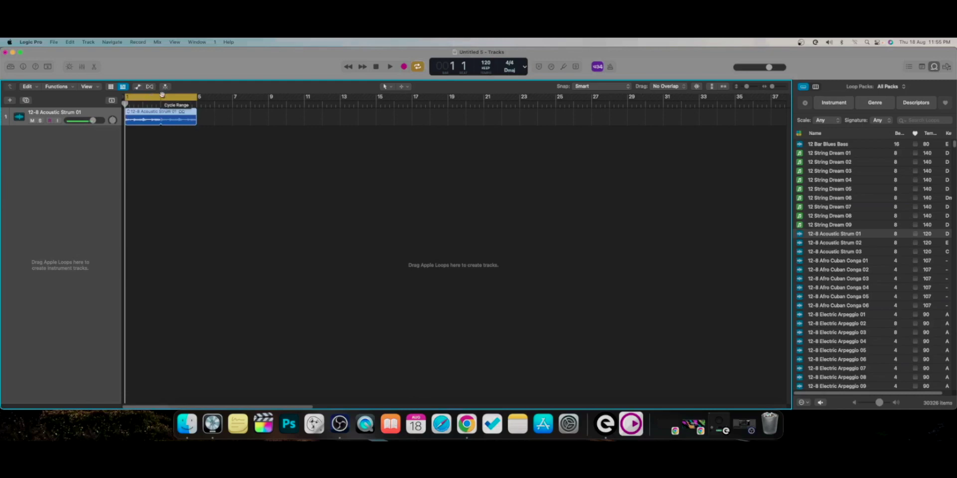
{"action": "key", "text": "space"}
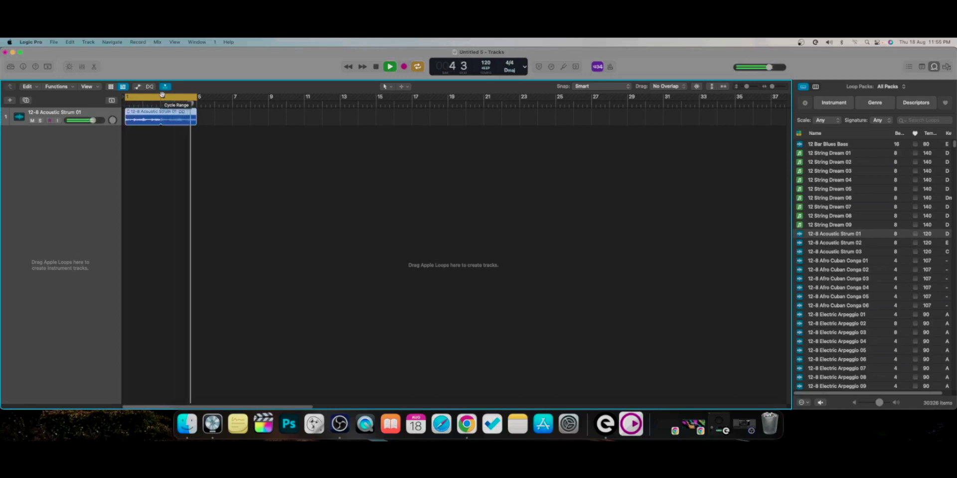
{"action": "key", "text": "space"}
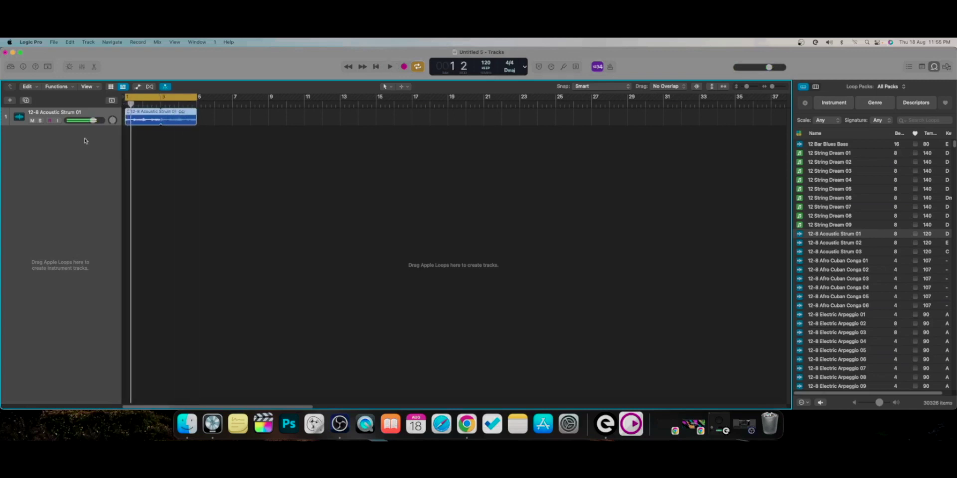
Step: Create a new audio track below the 12-8 Acoustic Strum 01 track
{"action": "right_click", "coordinate": [85, 141]}
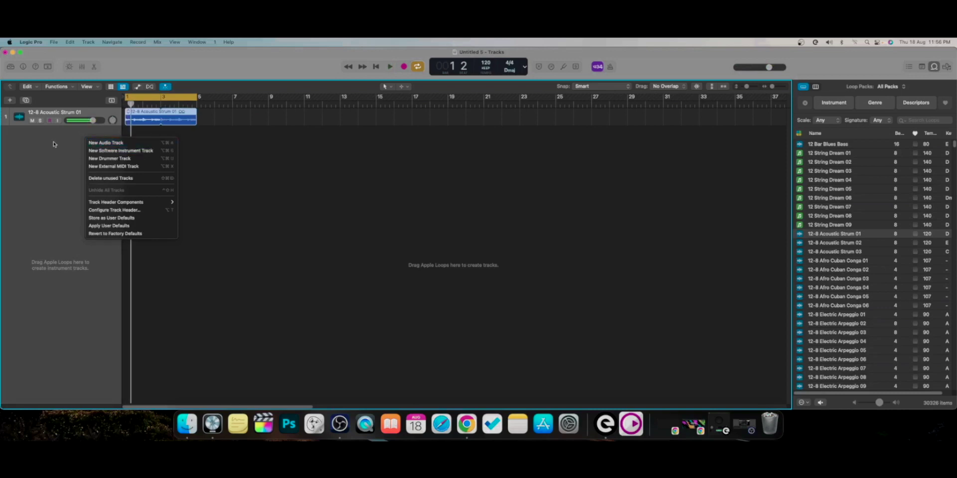
{"action": "left_click", "coordinate": [54, 144]}
{"action": "right_click", "coordinate": [65, 140]}
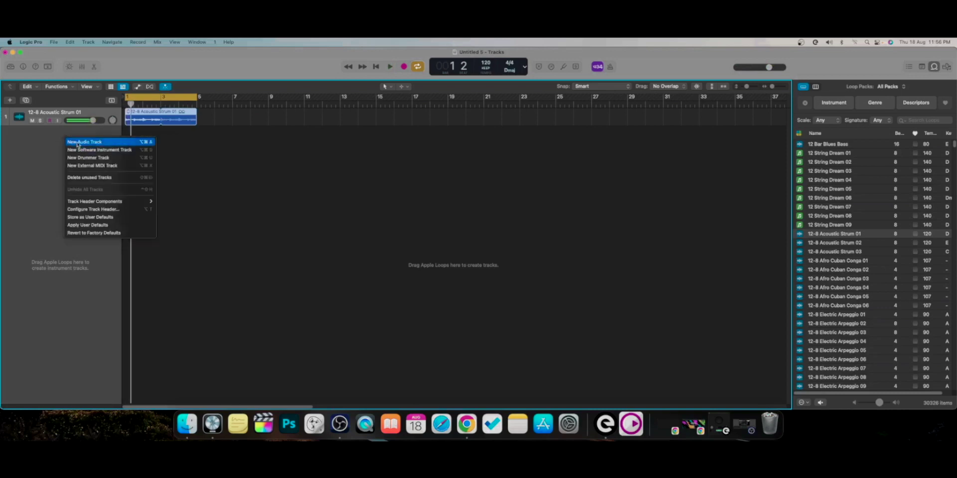
{"action": "left_click", "coordinate": [78, 143]}
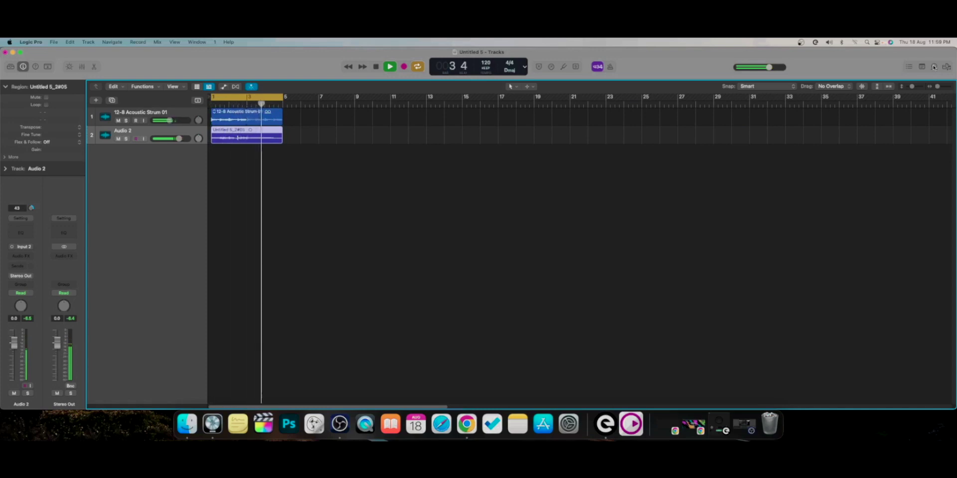
Step: Boost the 1040 Hz band of Audio 2's Channel EQ to +14.9 dB at 2140 Hz with a Q of 1.10
{"action": "key", "text": "space"}
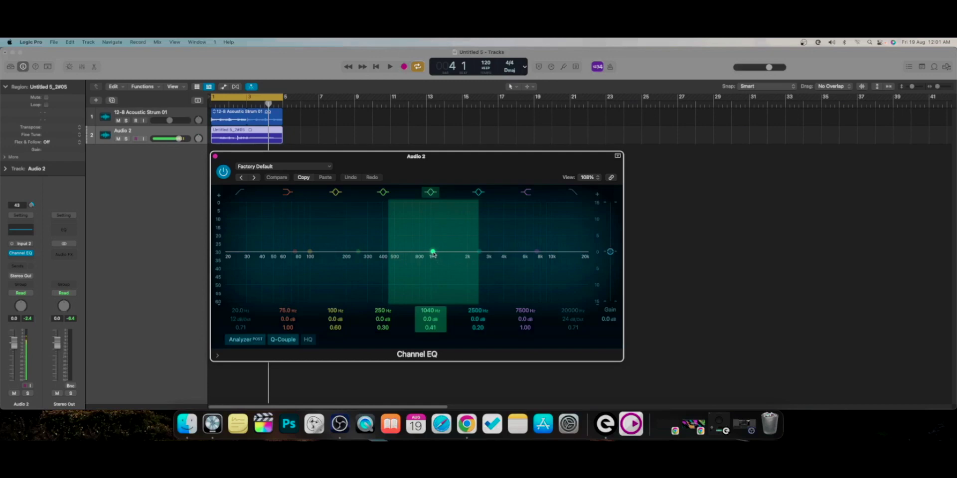
{"action": "left_click_drag", "start_coordinate": [432, 252], "coordinate": [432, 223]}
{"action": "scroll", "coordinate": [431, 225], "scroll_direction": "up", "scroll_amount": 3}
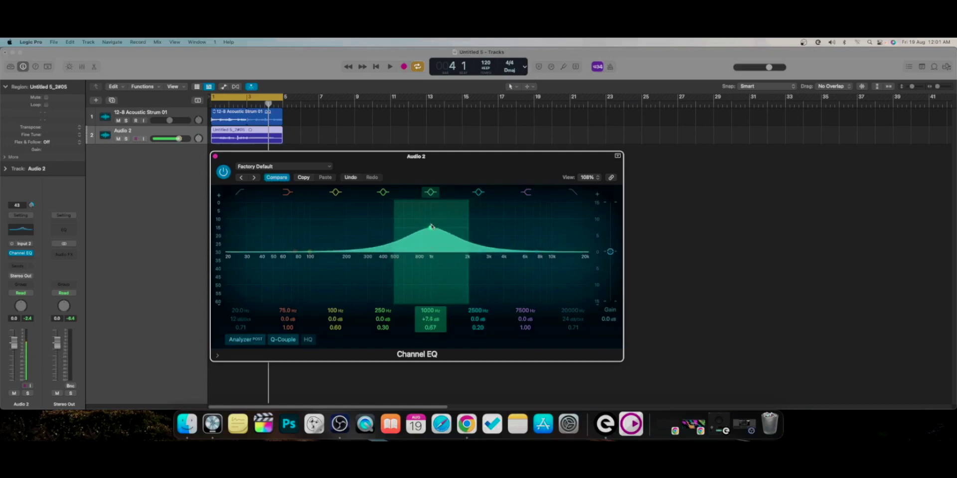
{"action": "scroll", "coordinate": [431, 226], "scroll_direction": "up", "scroll_amount": 5}
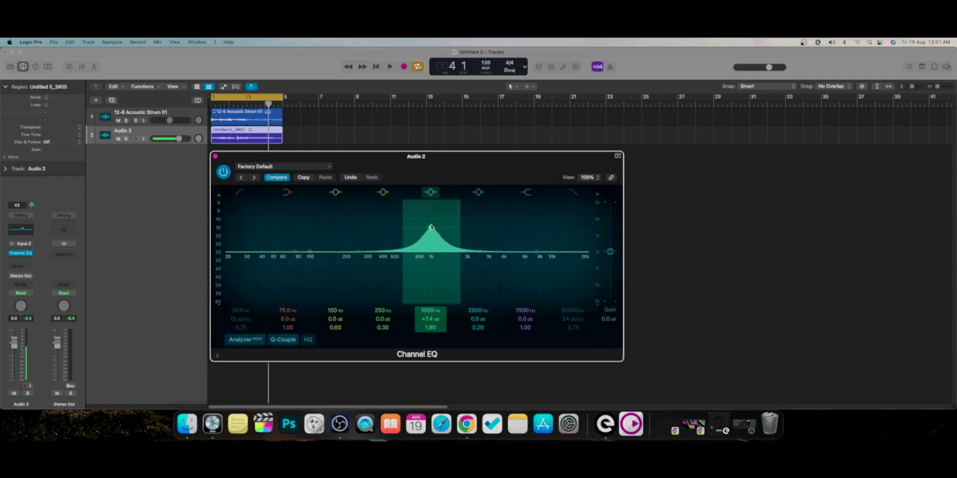
{"action": "left_click_drag", "start_coordinate": [432, 227], "coordinate": [471, 205]}
Step: Solo Audio 2 and, with it playing, cut the boosted EQ band to -8.4 dB at 2380 Hz
{"action": "left_click", "coordinate": [126, 140]}
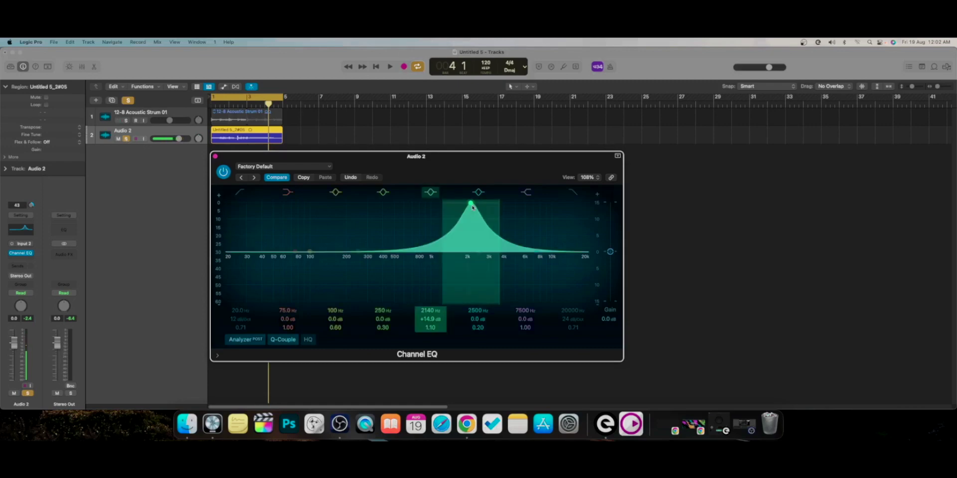
{"action": "key", "text": "space"}
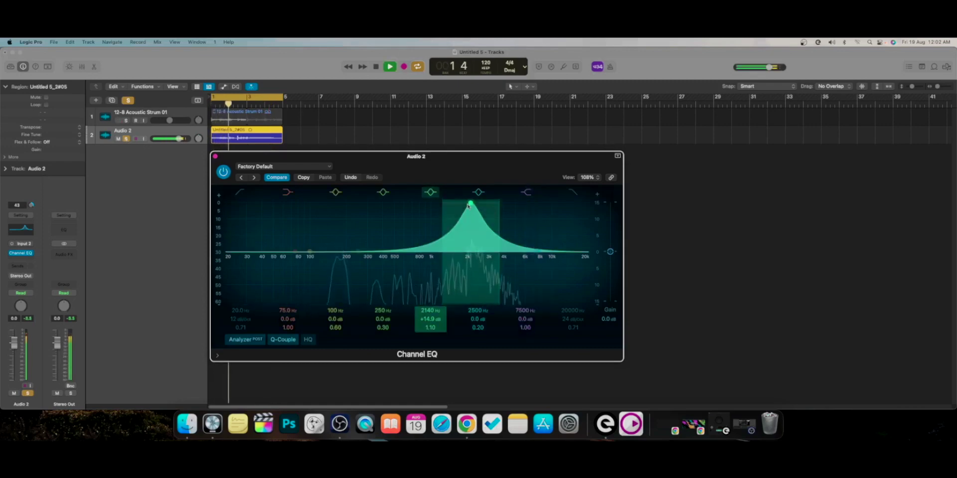
{"action": "left_click_drag", "start_coordinate": [468, 204], "coordinate": [477, 285]}
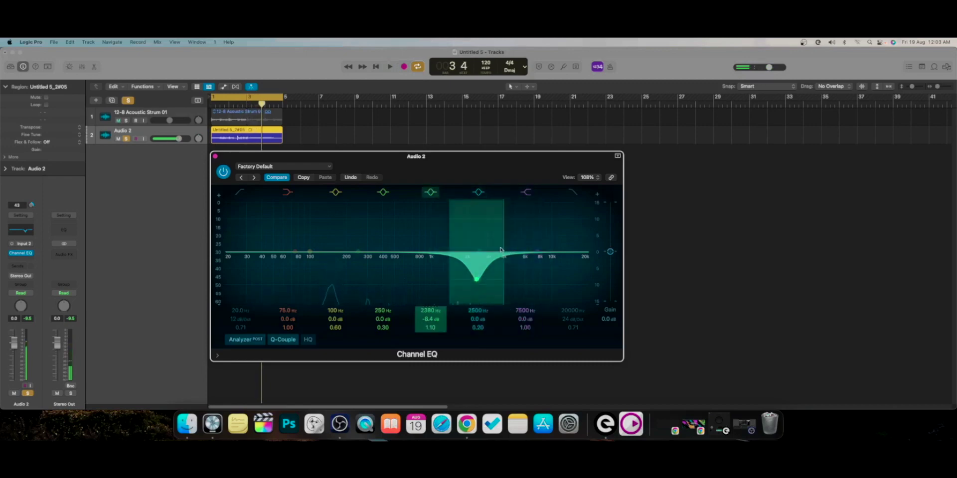
Step: Set the 2500 Hz EQ band to 4620 Hz, -5.3 dB, Q 2.80, and the 250 Hz band to 10600 Hz, -3.3 dB, Q 1.90
{"action": "left_click_drag", "start_coordinate": [506, 251], "coordinate": [530, 252]}
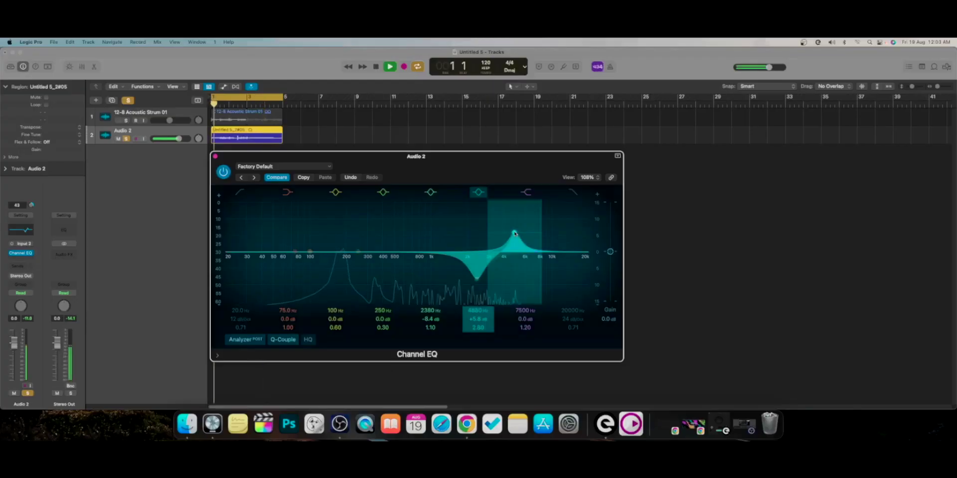
{"action": "left_click_drag", "start_coordinate": [515, 249], "coordinate": [377, 195]}
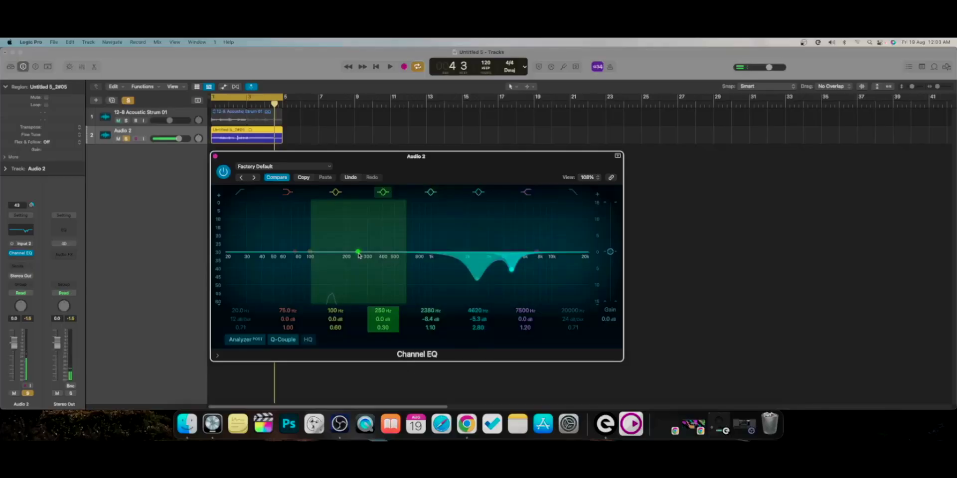
{"action": "left_click_drag", "start_coordinate": [358, 252], "coordinate": [558, 190]}
{"action": "key", "text": "space"}
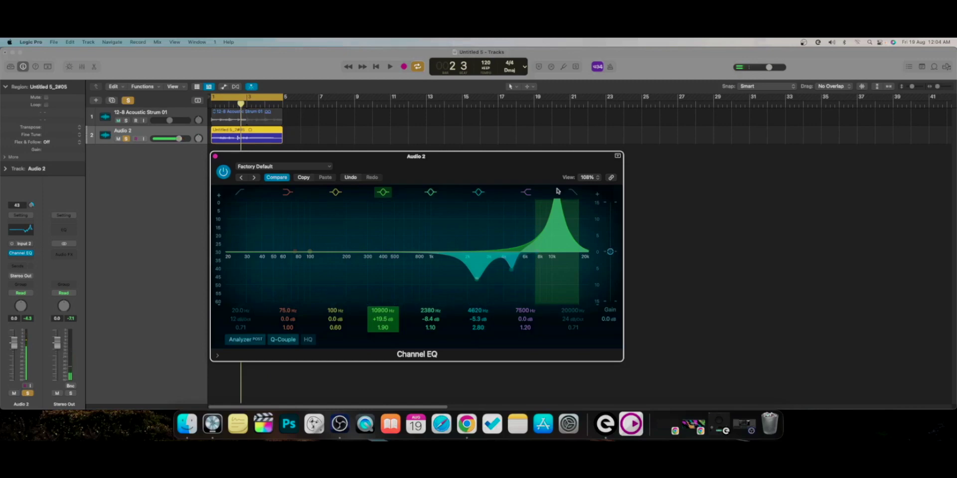
{"action": "left_click_drag", "start_coordinate": [557, 198], "coordinate": [554, 261]}
Step: Set the EQ's low shelf to 58.5 Hz at -20.5 dB and the 100 Hz band to 515 Hz, +2.6 dB, Q 2.20, and audition
{"action": "left_click_drag", "start_coordinate": [295, 253], "coordinate": [313, 347]}
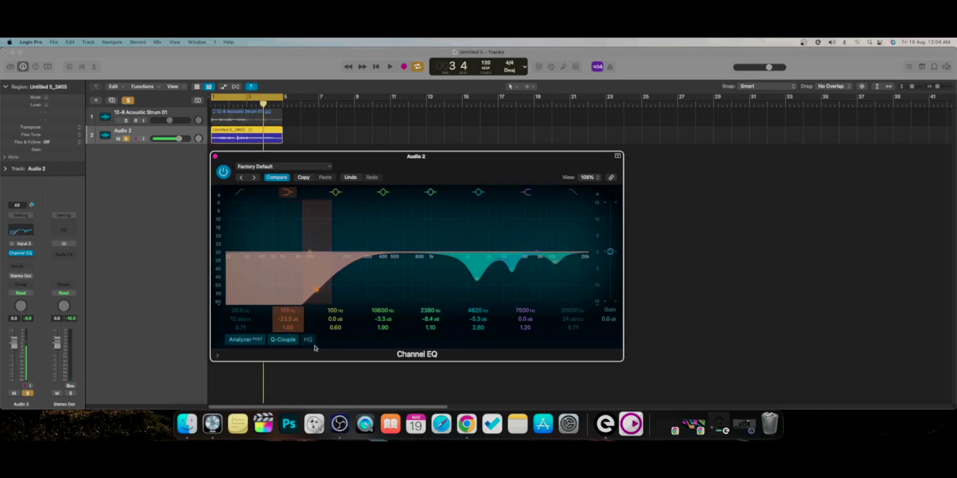
{"action": "left_click_drag", "start_coordinate": [316, 289], "coordinate": [279, 285]}
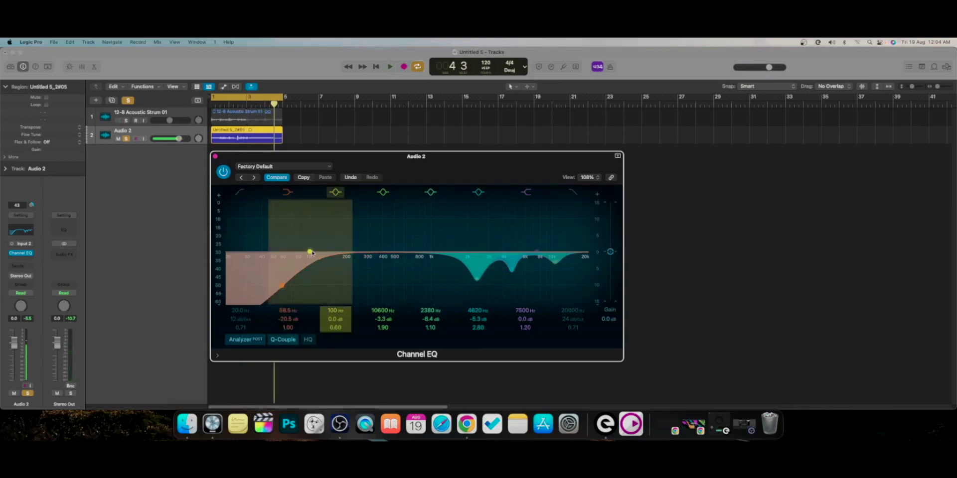
{"action": "left_click_drag", "start_coordinate": [311, 253], "coordinate": [391, 197]}
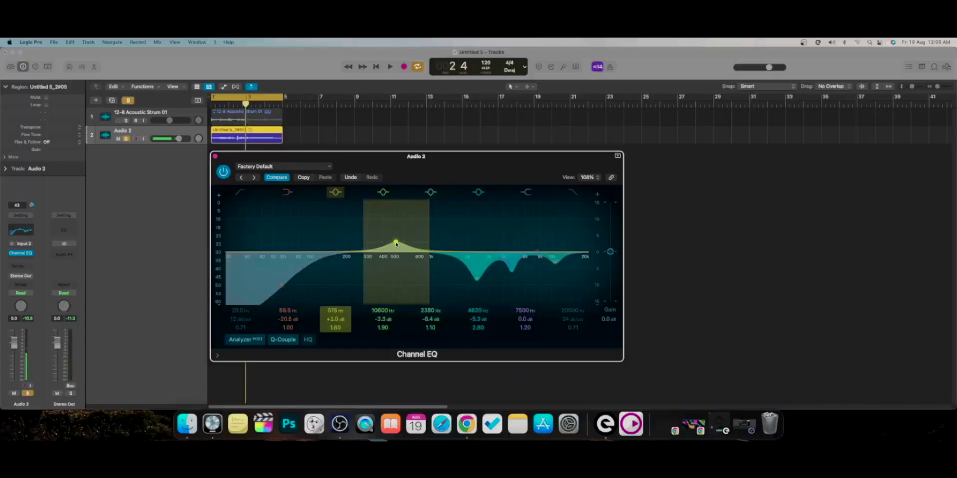
{"action": "key", "text": "space"}
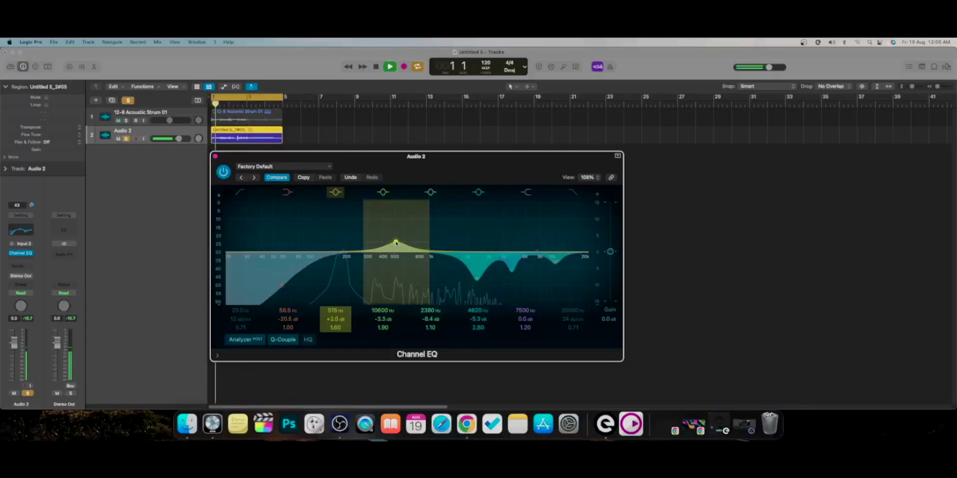
{"action": "scroll", "coordinate": [396, 243], "scroll_direction": "up", "scroll_amount": 2}
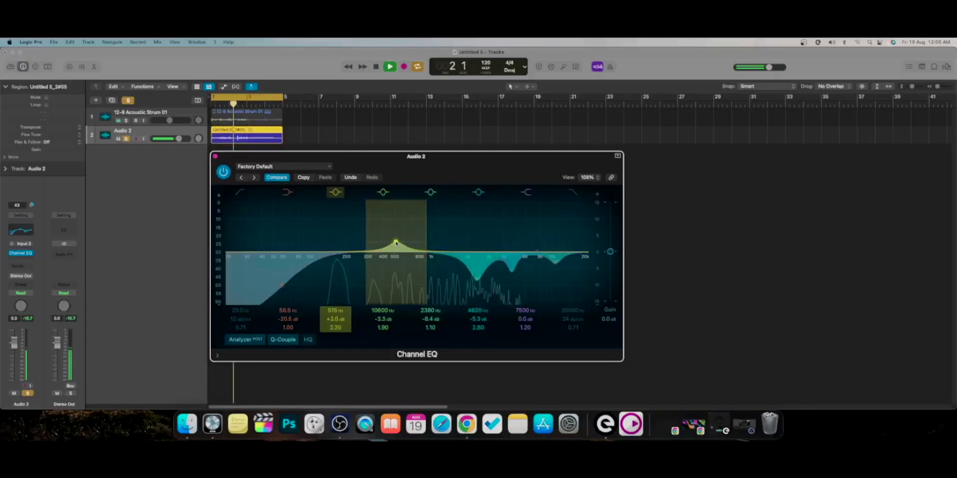
{"action": "scroll", "coordinate": [396, 243], "scroll_direction": "up", "scroll_amount": 1}
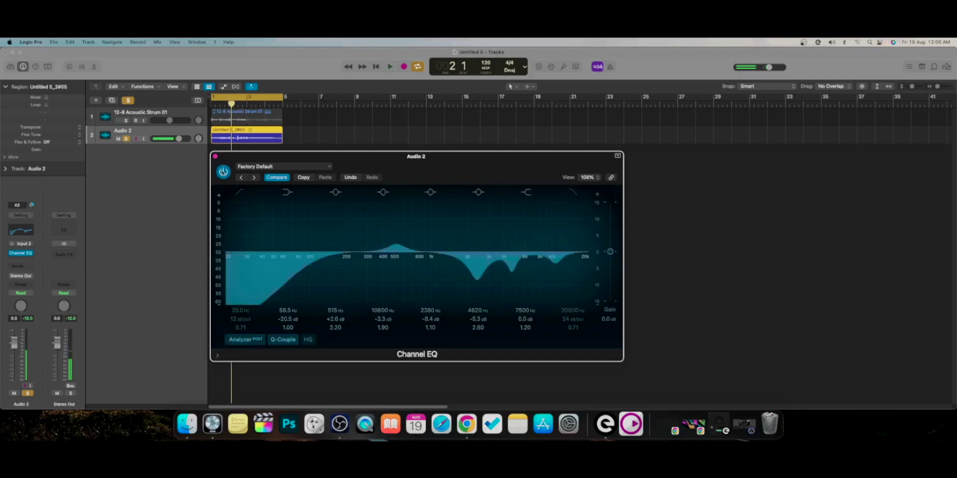
{"action": "key", "text": "space"}
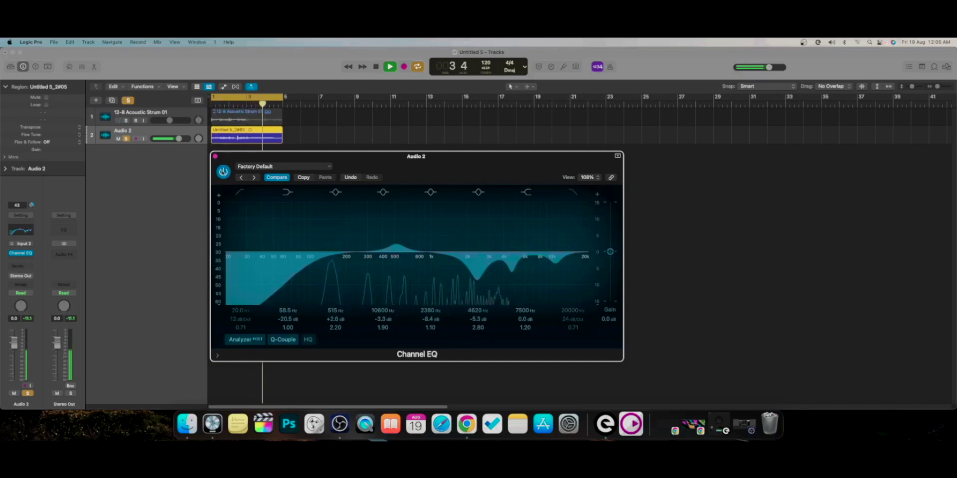
{"action": "key", "text": "space"}
Step: Insert a mono TDR Kotelnikov after Audio 2's Channel EQ, with the threshold at -26.0 dB and the ratio at 2.9:1
{"action": "left_click", "coordinate": [29, 254]}
{"action": "mouse_move", "coordinate": [31, 285]}
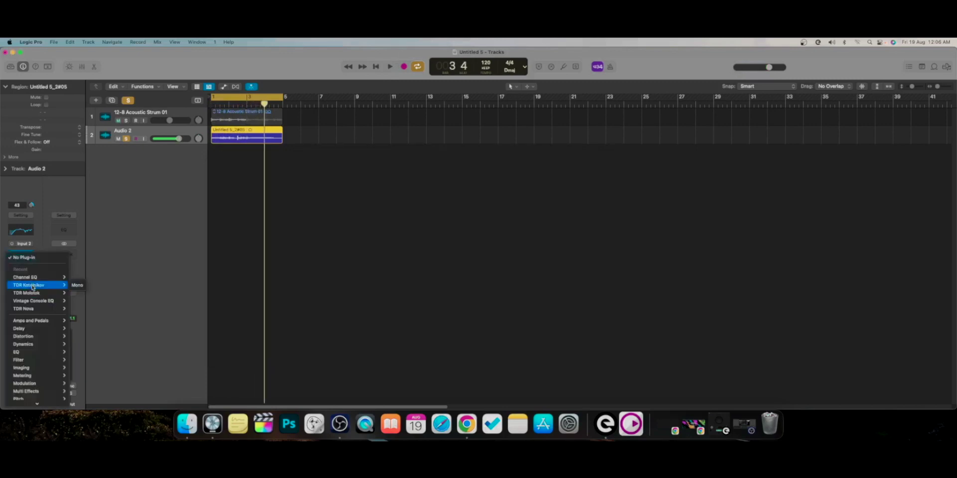
{"action": "left_click", "coordinate": [78, 285]}
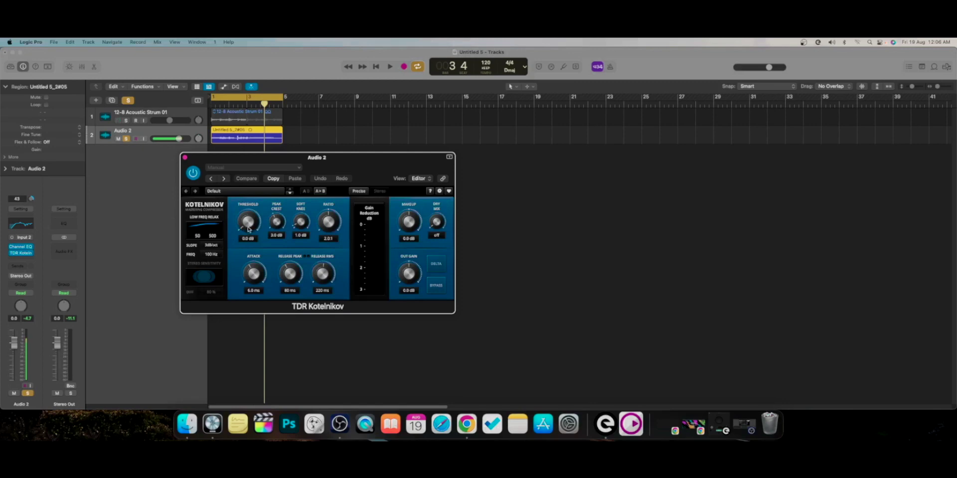
{"action": "left_click_drag", "start_coordinate": [248, 229], "coordinate": [248, 244]}
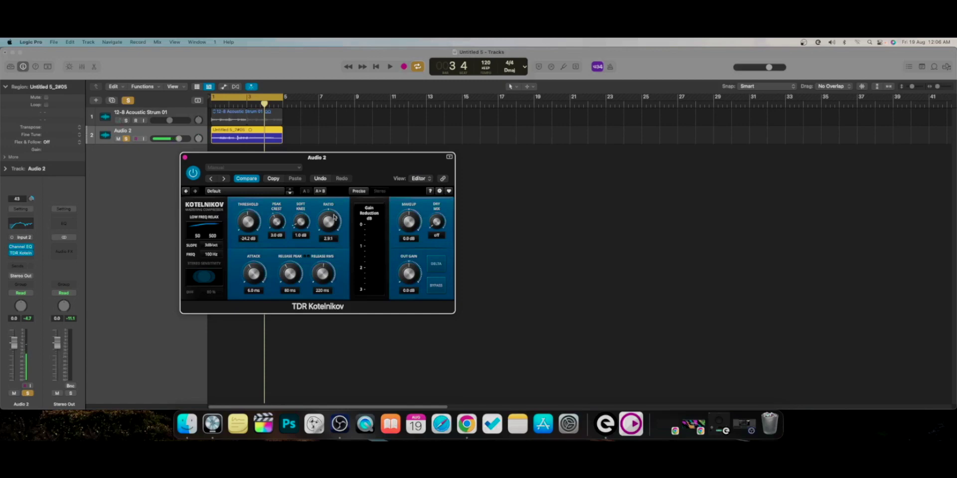
{"action": "key", "text": "space"}
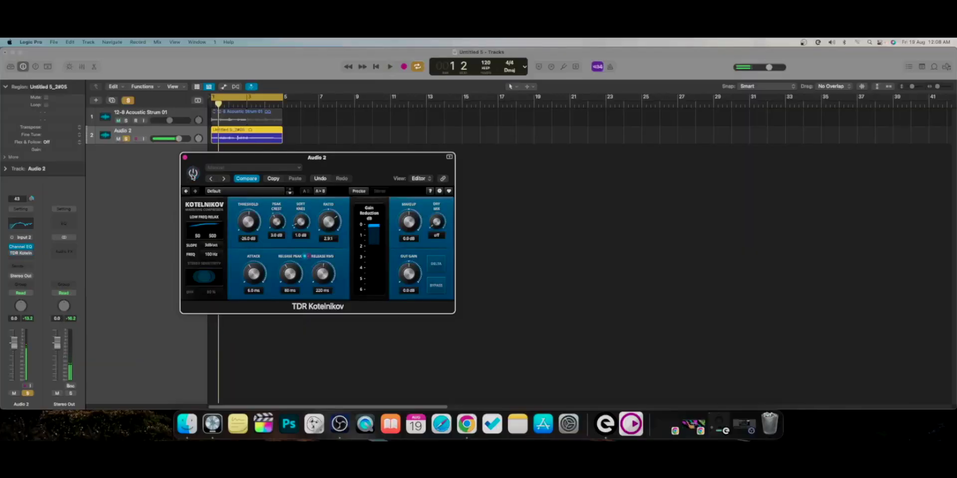
Step: Play Audio 2 with TDR Kotelnikov bypassed and with it switched on to compare the compression
{"action": "key", "text": "space"}
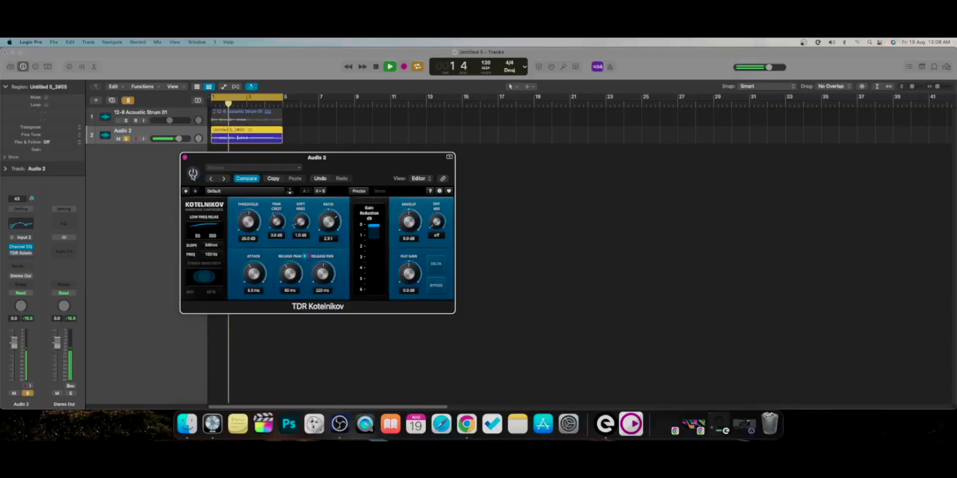
{"action": "key", "text": "space"}
{"action": "left_click", "coordinate": [192, 174]}
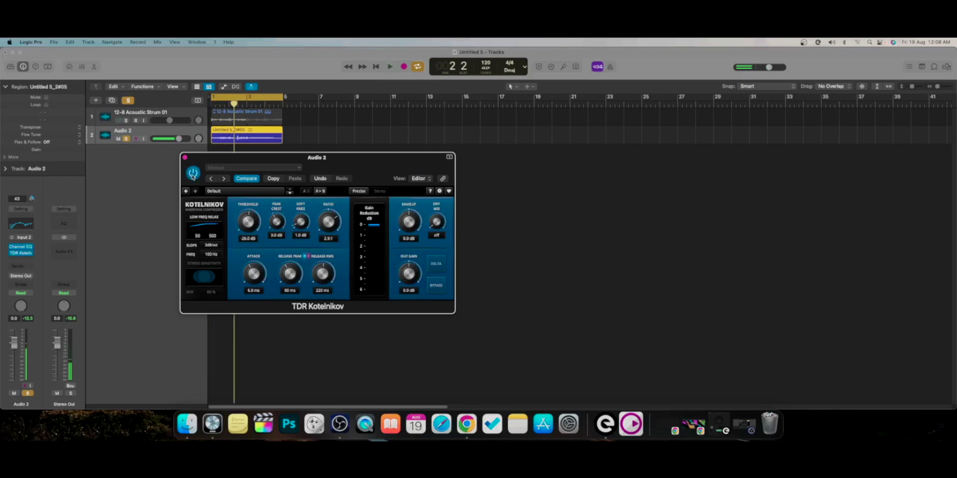
{"action": "key", "text": "space"}
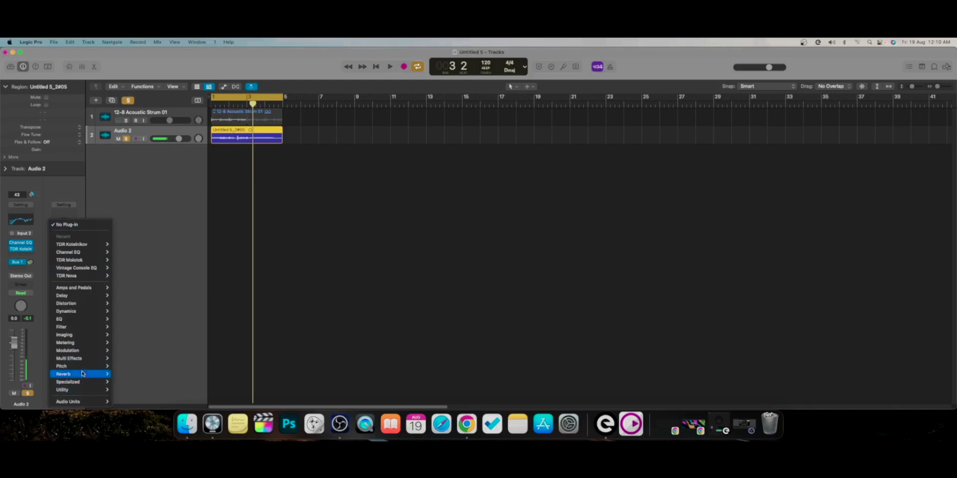
Step: Insert the ValhallaSupermassive Audio Unit on the Aux 1 channel fed by Bus 1
{"action": "mouse_move", "coordinate": [83, 375]}
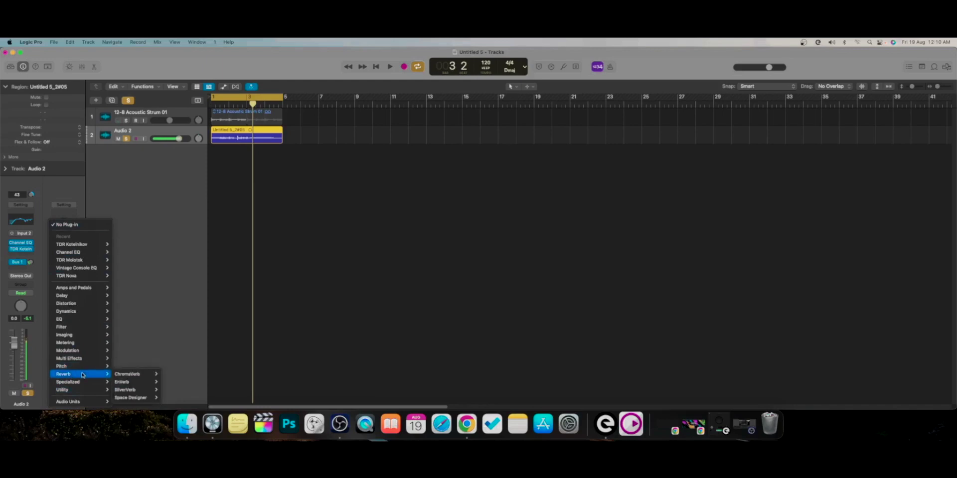
{"action": "mouse_move", "coordinate": [120, 376]}
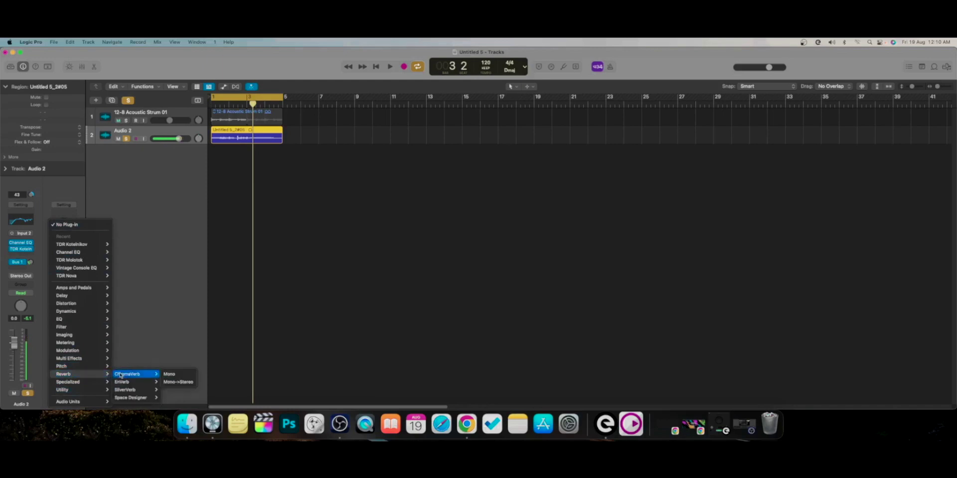
{"action": "mouse_move", "coordinate": [80, 402]}
{"action": "mouse_move", "coordinate": [132, 401]}
{"action": "mouse_move", "coordinate": [194, 401]}
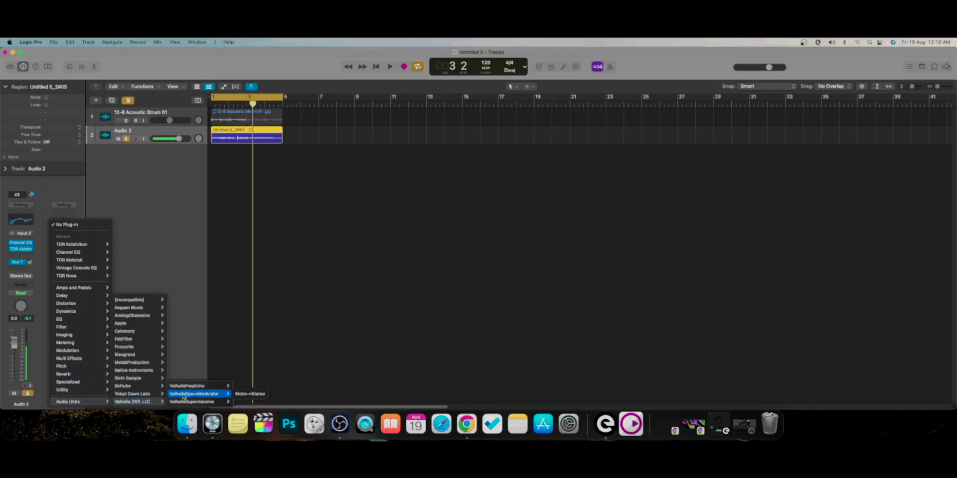
{"action": "left_click", "coordinate": [249, 402]}
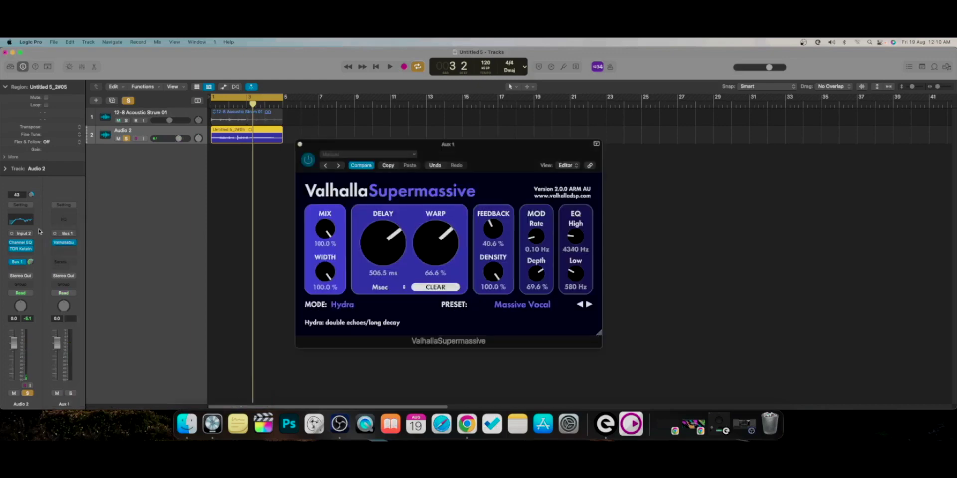
Step: Adjust Audio 2's Bus 1 send level by ear while the track plays, and hide the ValhallaSupermassive window
{"action": "key", "text": "Return"}
{"action": "key", "text": "space"}
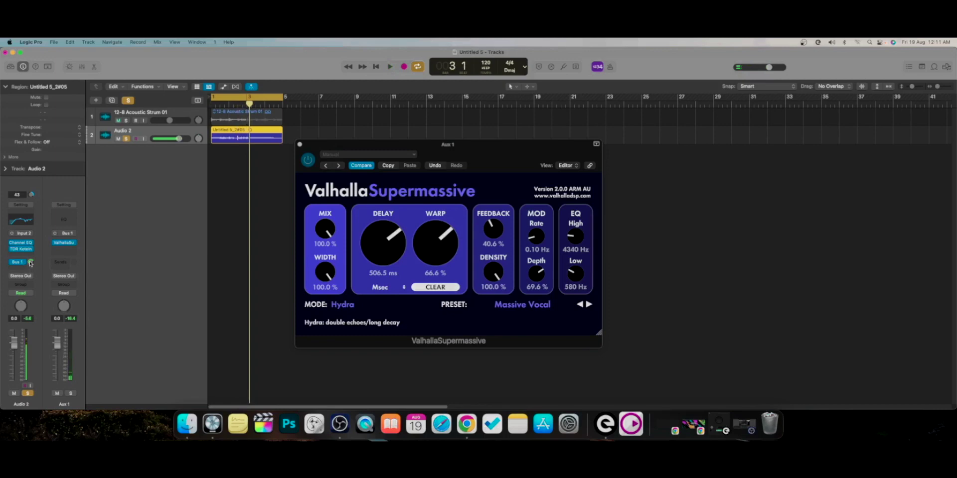
{"action": "mouse_move", "coordinate": [30, 262]}
{"action": "left_click_drag", "start_coordinate": [29, 278], "coordinate": [30, 283]}
{"action": "key", "text": "space"}
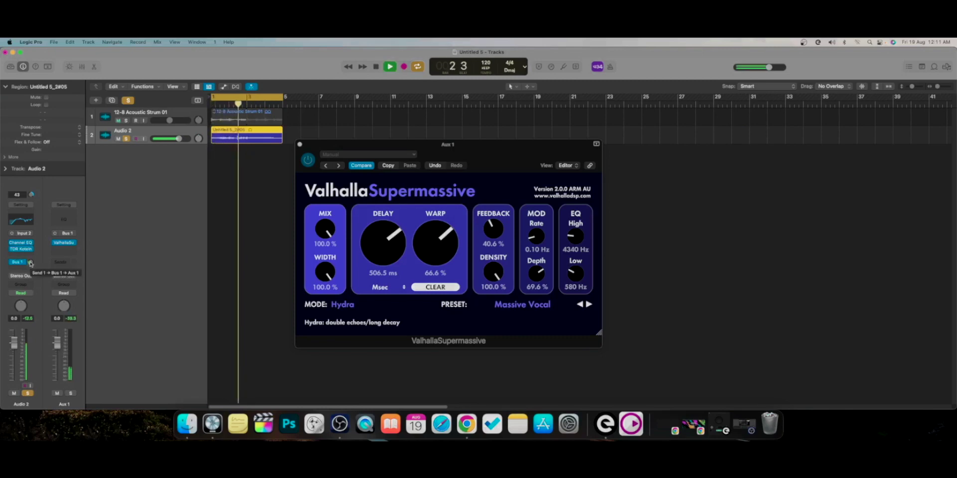
{"action": "left_click_drag", "start_coordinate": [31, 263], "coordinate": [30, 260]}
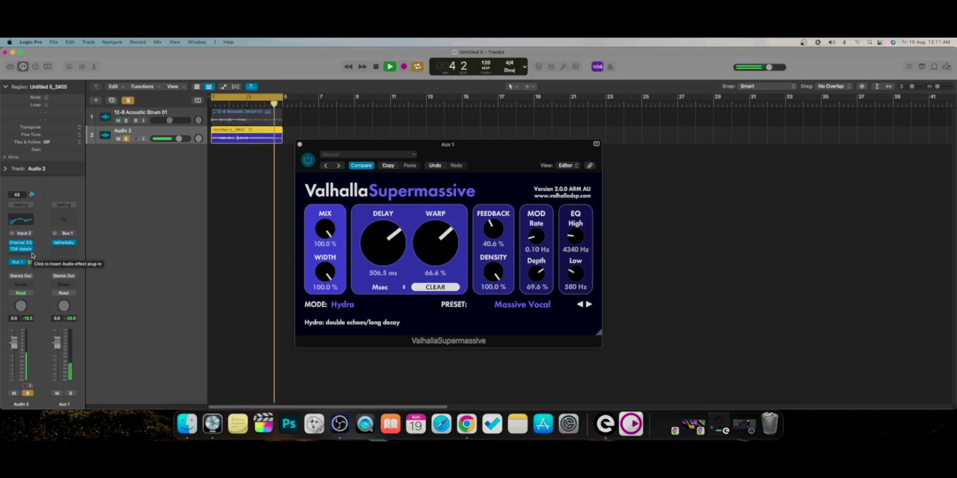
{"action": "key", "text": "space"}
{"action": "key", "text": "v"}
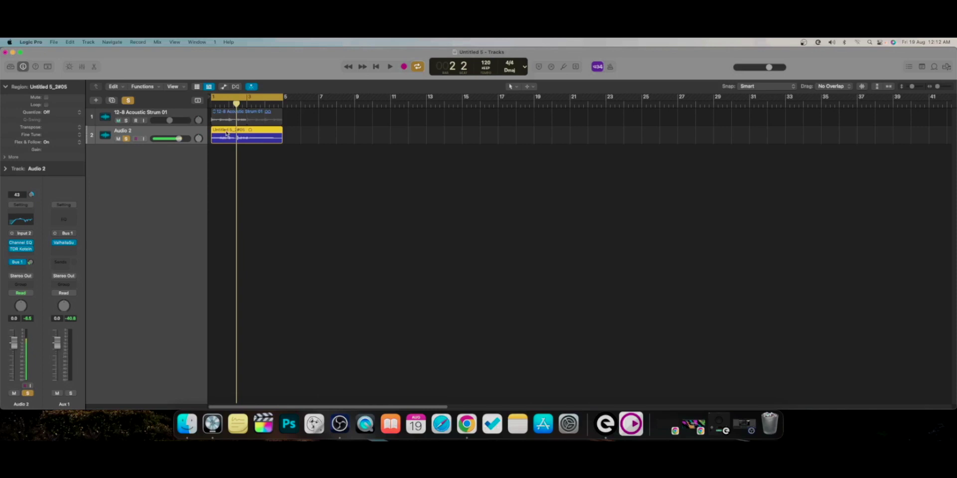
Step: Open the Audio 2 region in the Track editor and turn on Flex in Flex Pitch mode
{"action": "double_click", "coordinate": [227, 132]}
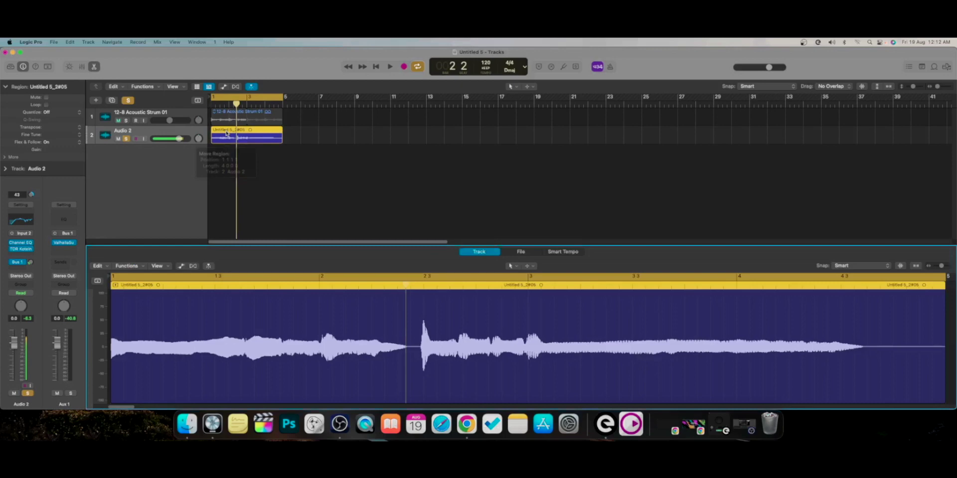
{"action": "left_click", "coordinate": [194, 268]}
{"action": "left_click", "coordinate": [227, 268]}
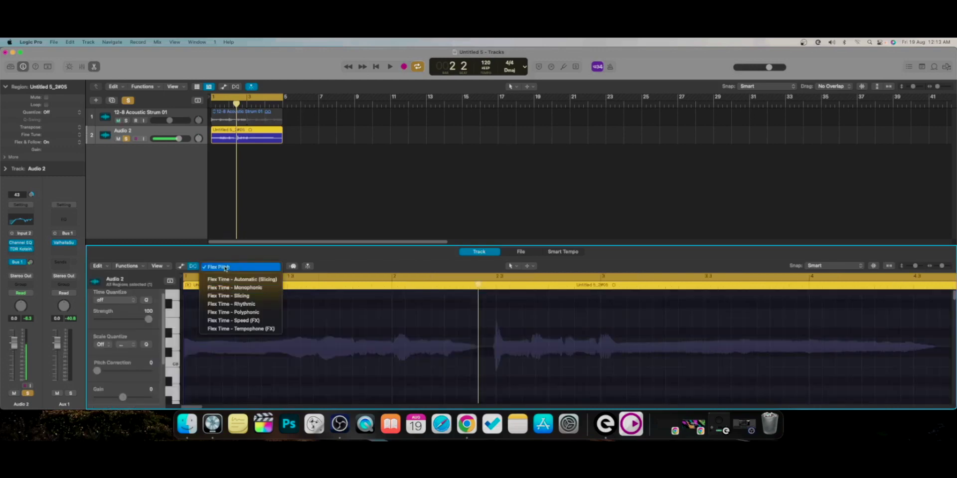
{"action": "left_click", "coordinate": [329, 266]}
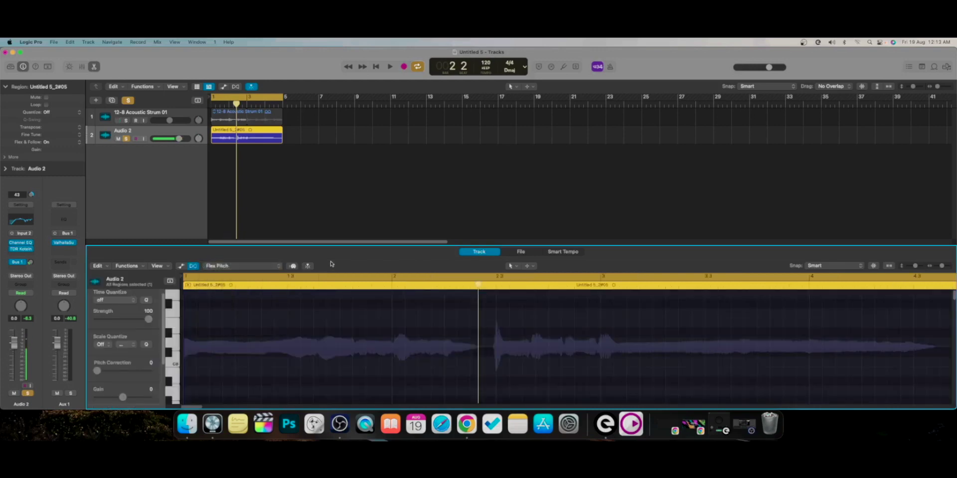
{"action": "key", "text": "e"}
{"action": "key", "text": "e"}
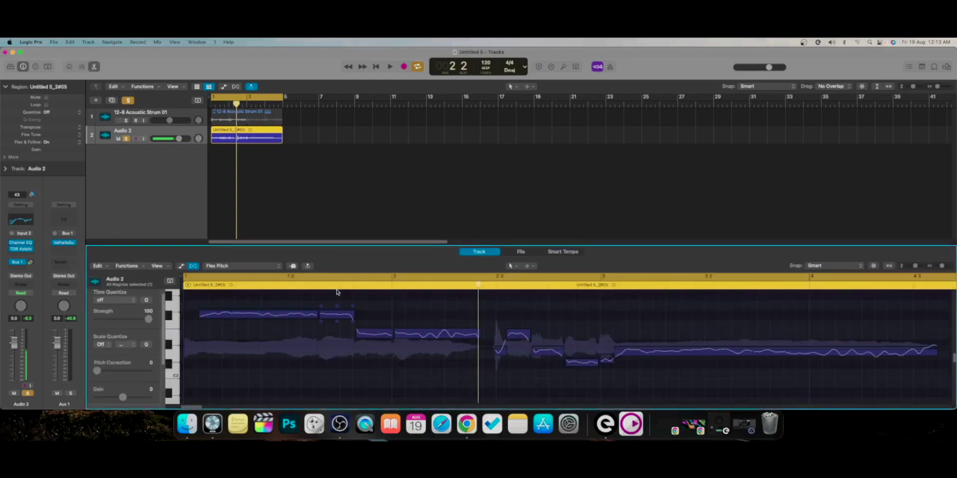
Step: Select all the detected Flex Pitch notes in the Audio 2 region and set them to perfect pitch
{"action": "scroll", "coordinate": [340, 299], "scroll_direction": "down", "scroll_amount": 5}
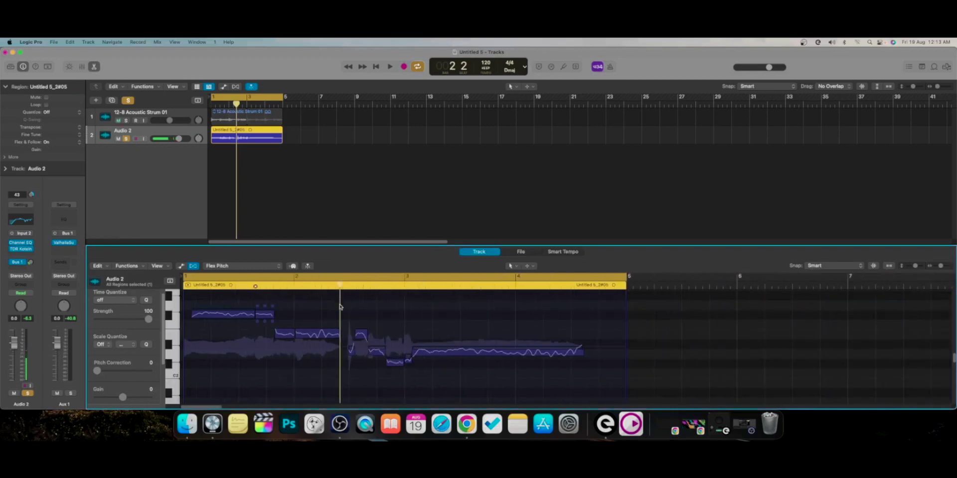
{"action": "left_click_drag", "start_coordinate": [215, 305], "coordinate": [522, 391]}
{"action": "right_click", "coordinate": [447, 352]}
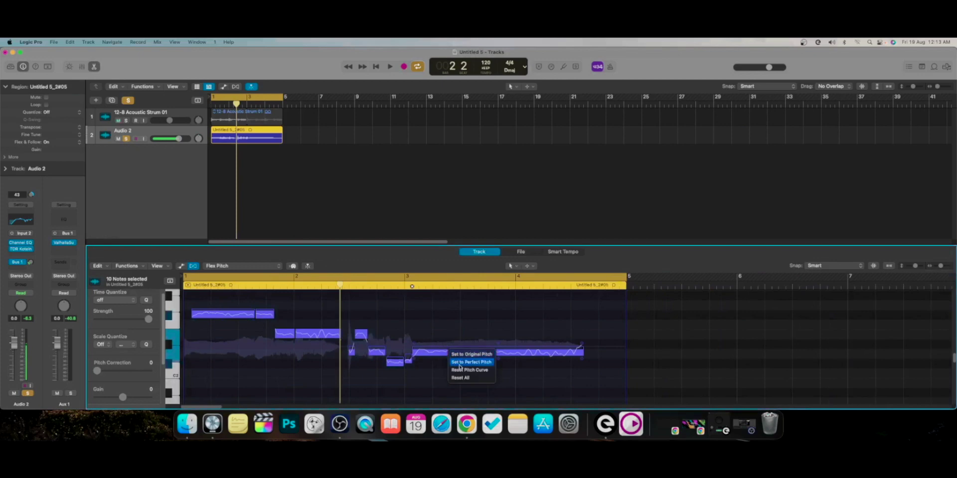
{"action": "left_click", "coordinate": [459, 365]}
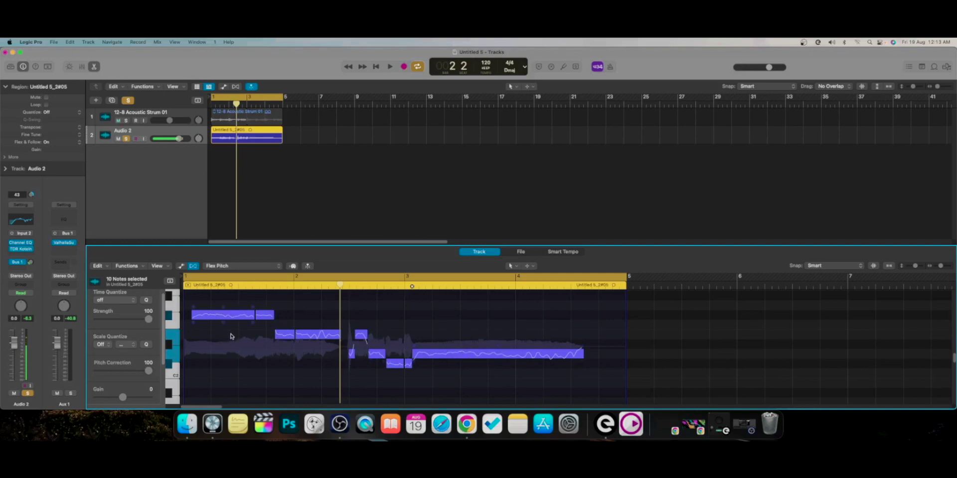
{"action": "left_click", "coordinate": [230, 336]}
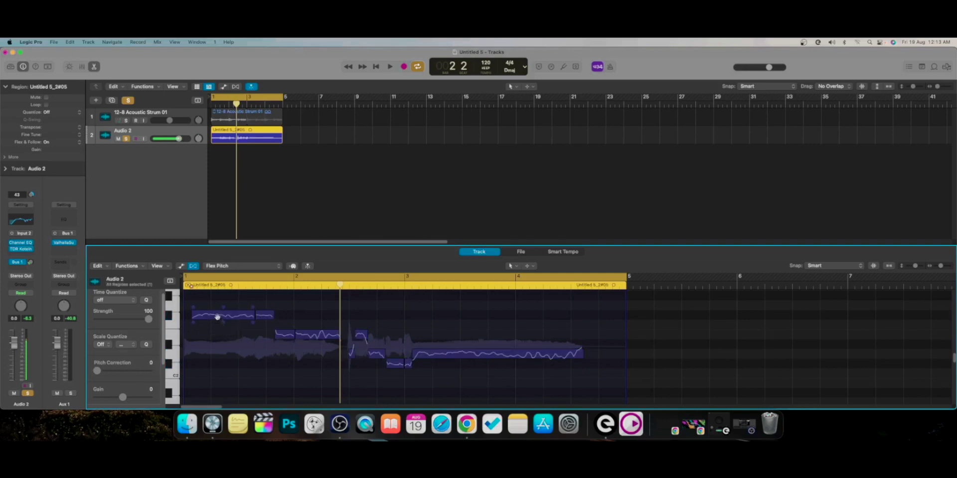
{"action": "mouse_move", "coordinate": [217, 317]}
{"action": "left_mouse_down"}
{"action": "mouse_move", "coordinate": [217, 295]}
{"action": "mouse_move", "coordinate": [218, 311]}
{"action": "left_mouse_up"}
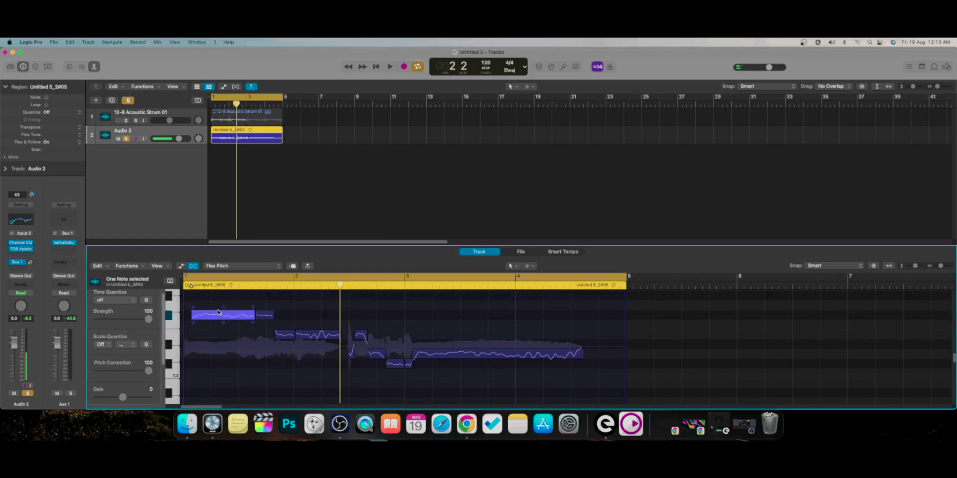
Step: Reduce the vibrato of all the Flex Pitch notes to 0% and play the region to hear the tuning
{"action": "left_click_drag", "start_coordinate": [192, 300], "coordinate": [547, 386]}
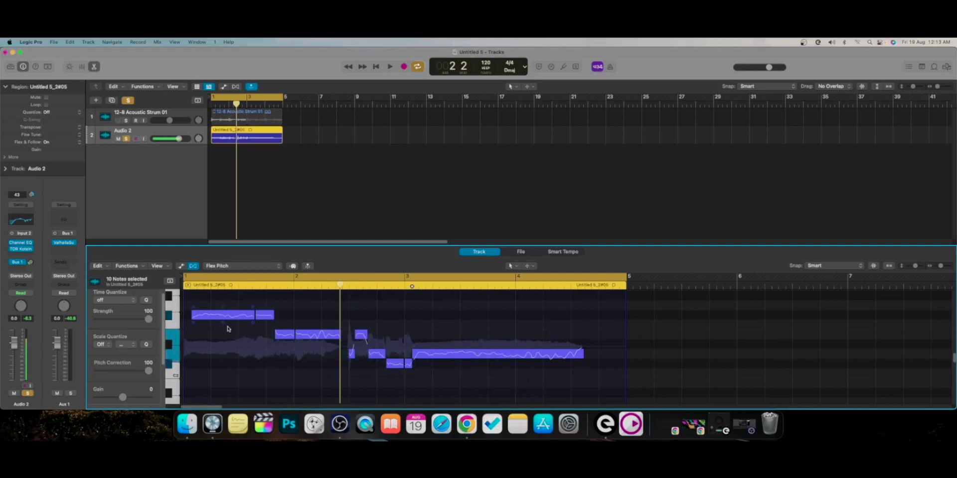
{"action": "mouse_move", "coordinate": [223, 324]}
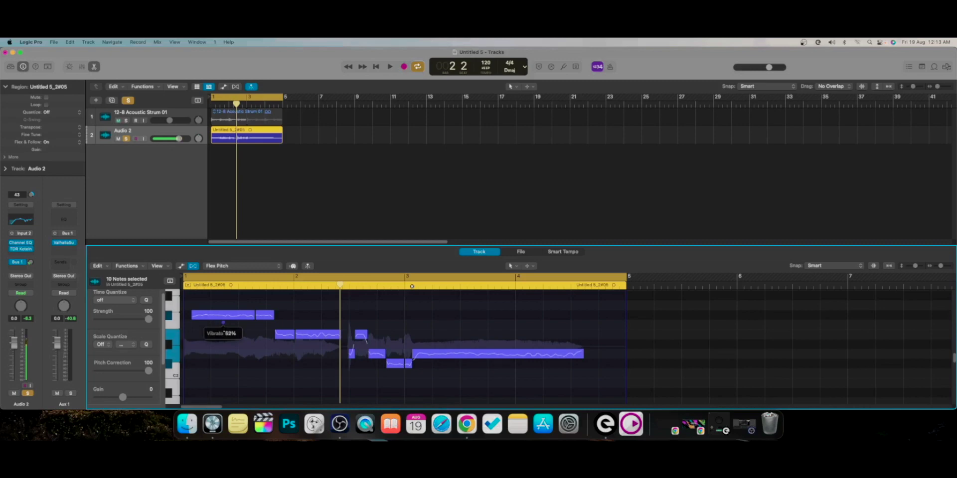
{"action": "key", "text": "space"}
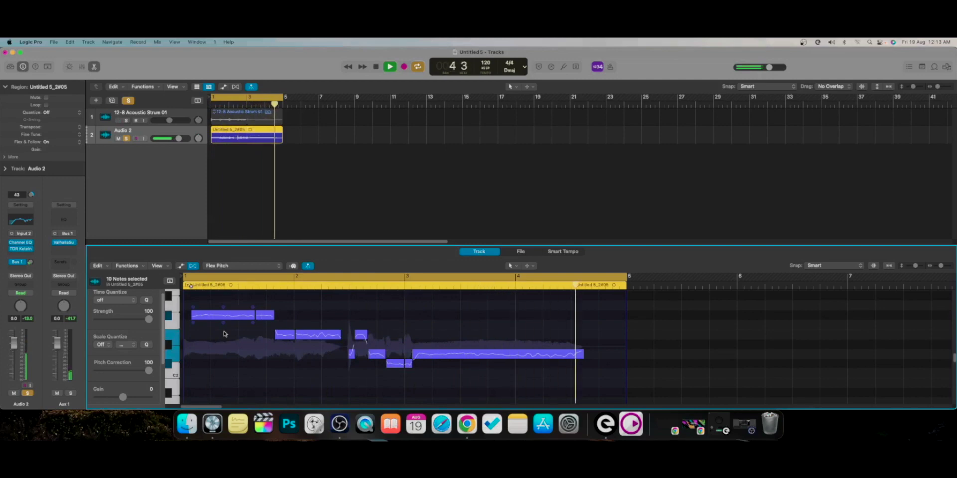
{"action": "key", "text": "space"}
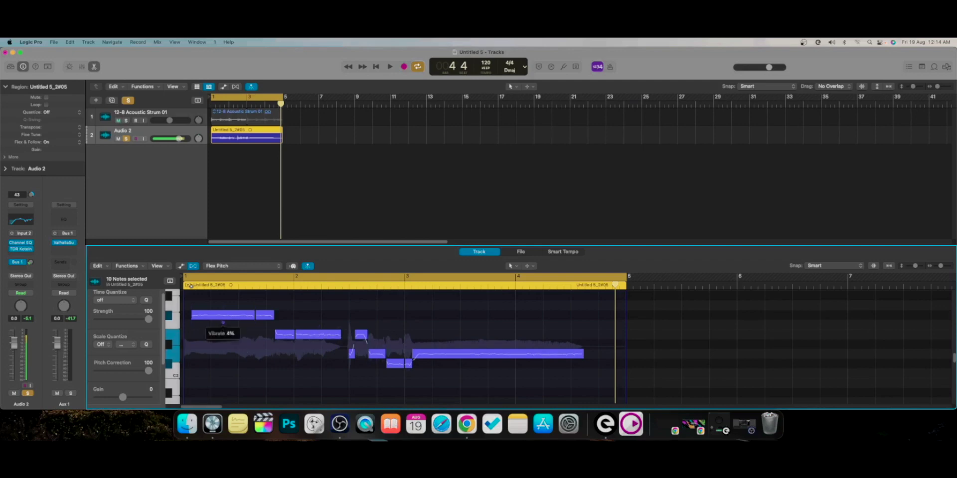
{"action": "mouse_move", "coordinate": [264, 323]}
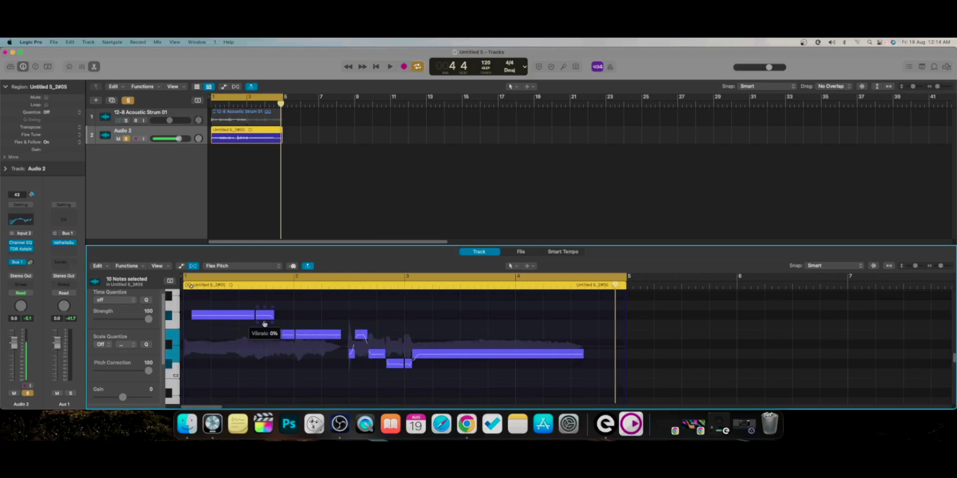
{"action": "key", "text": "space"}
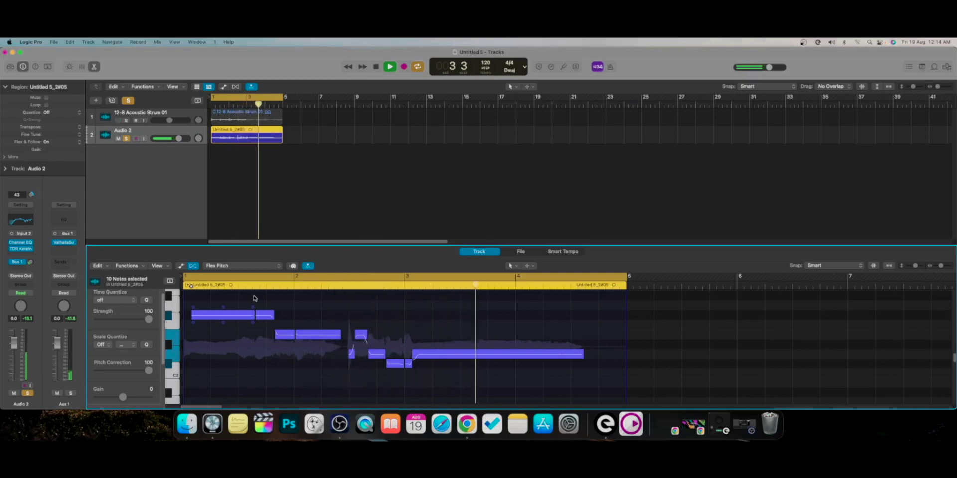
{"action": "key", "text": "space"}
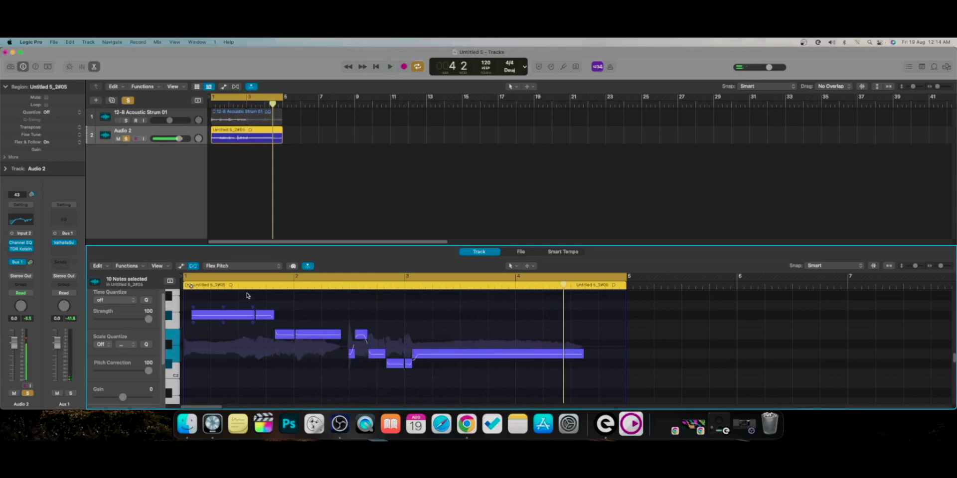
Step: Insert a mono Pitch Correction effect on Audio 2 after TDR Kotelnikov
{"action": "left_click", "coordinate": [120, 193]}
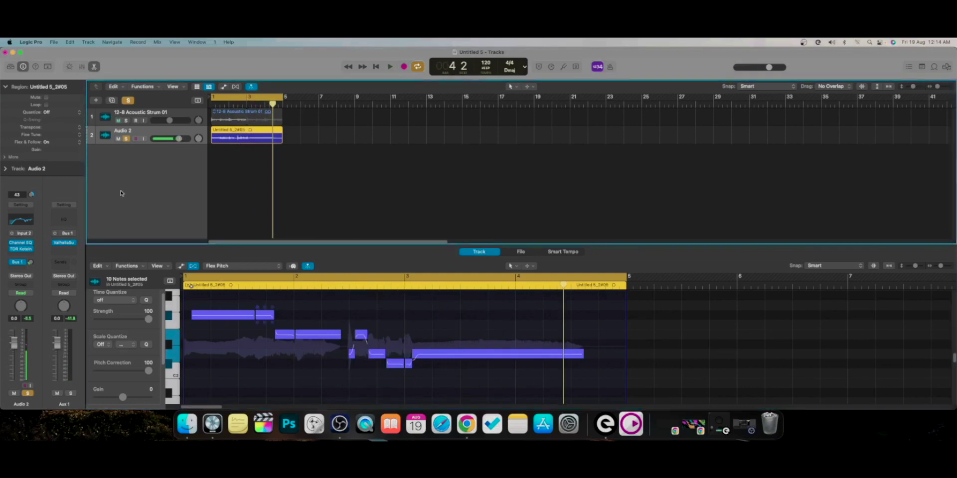
{"action": "left_click", "coordinate": [6, 87]}
{"action": "left_click", "coordinate": [20, 255]}
{"action": "mouse_move", "coordinate": [40, 366]}
{"action": "mouse_move", "coordinate": [94, 365]}
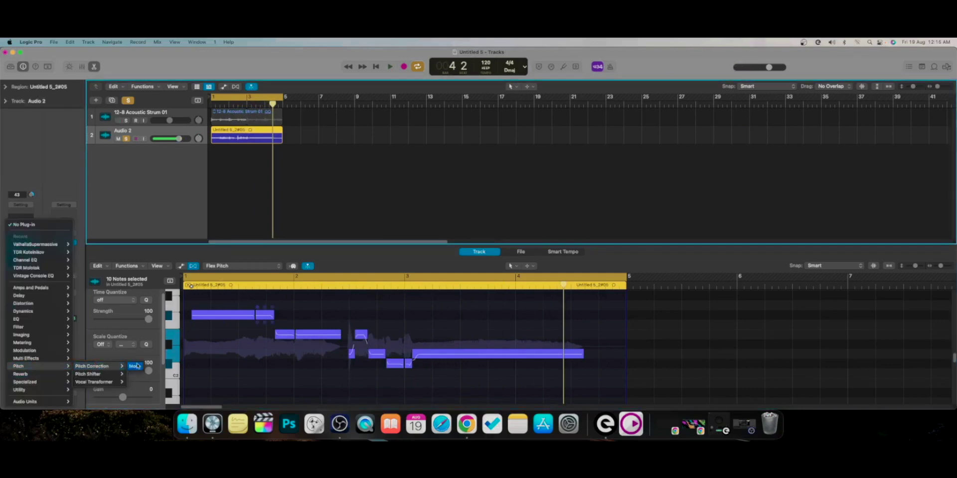
{"action": "left_click", "coordinate": [135, 367]}
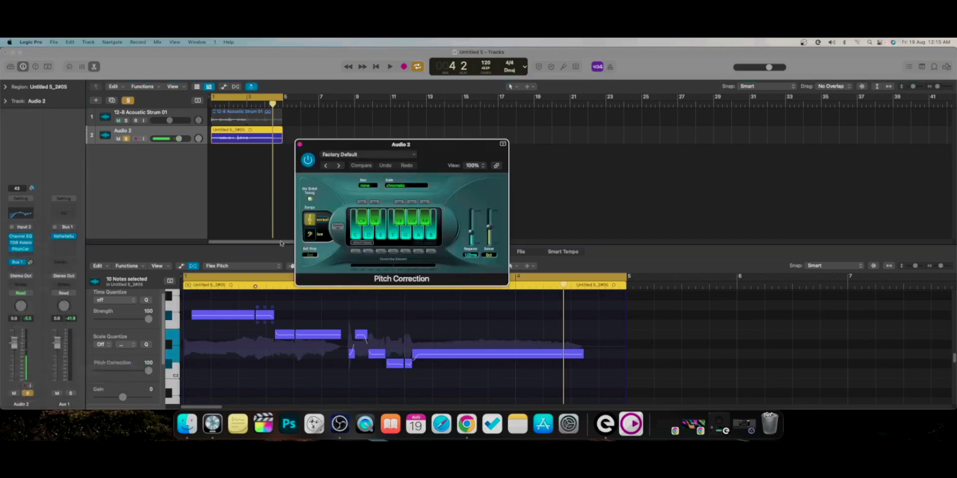
Step: Set Pitch Correction to the D major scale with a 0.00 ms response, close it and play Audio 2
{"action": "left_click", "coordinate": [400, 186]}
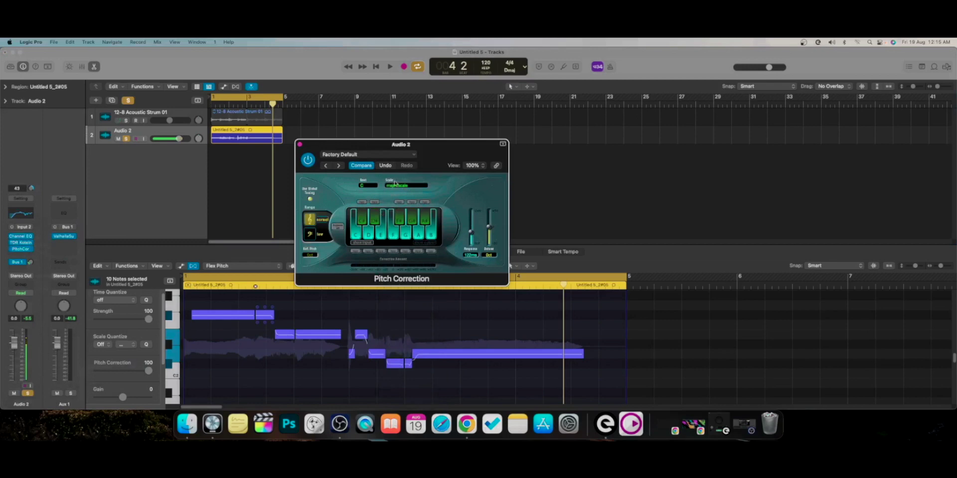
{"action": "left_click", "coordinate": [364, 189]}
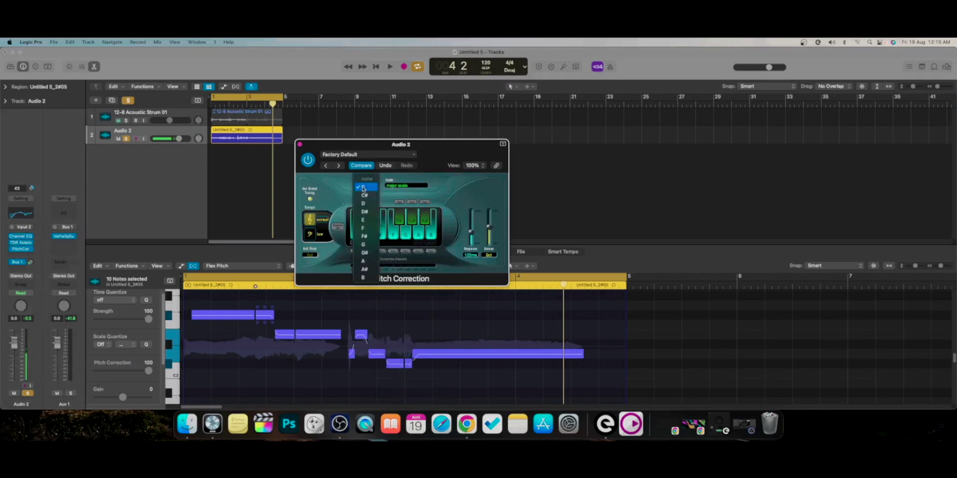
{"action": "left_click", "coordinate": [362, 205]}
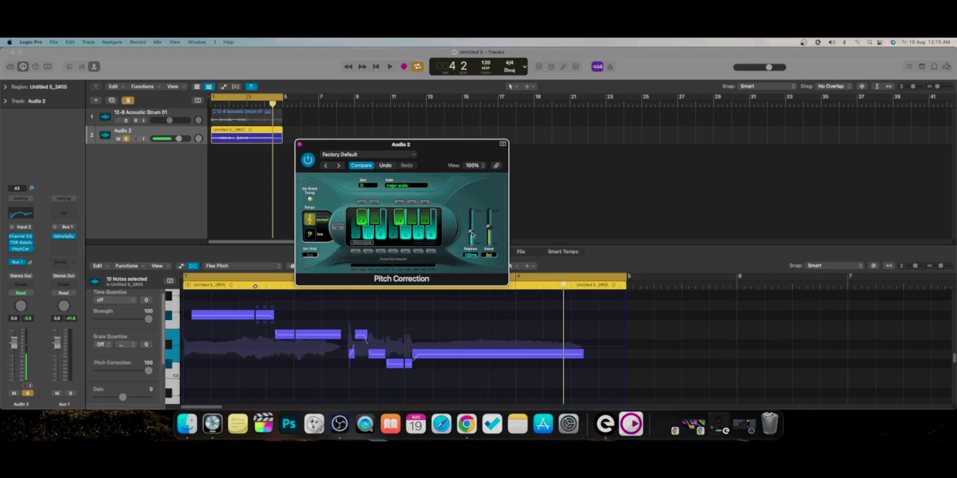
{"action": "left_click_drag", "start_coordinate": [472, 236], "coordinate": [475, 260]}
{"action": "left_click", "coordinate": [300, 145]}
{"action": "key", "text": "space"}
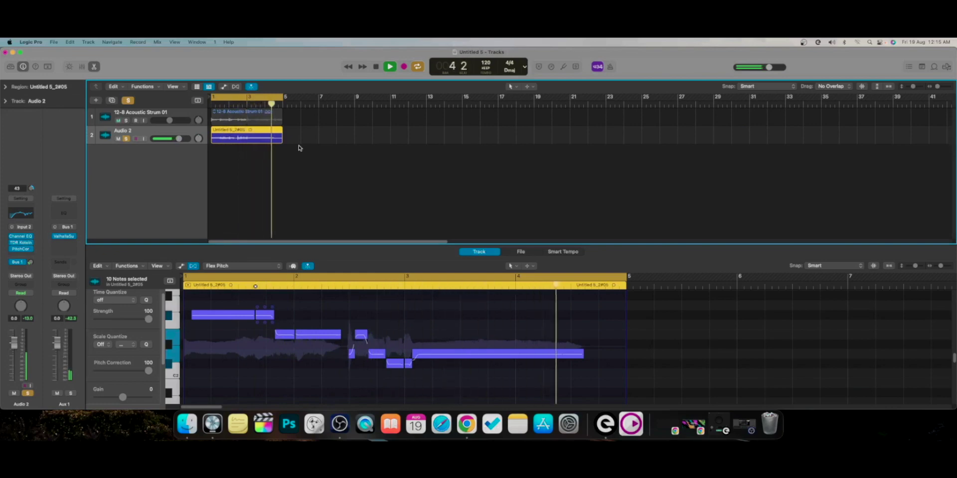
{"action": "key", "text": "space"}
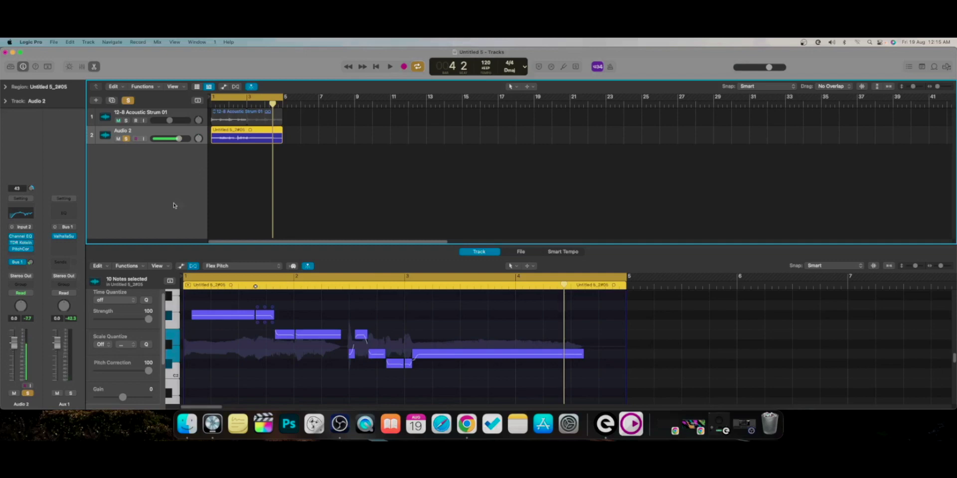
Step: Turn off Audio 2's solo and play it together with the 12-8 Acoustic Strum 01 loop
{"action": "left_click", "coordinate": [119, 120]}
{"action": "left_click", "coordinate": [125, 139]}
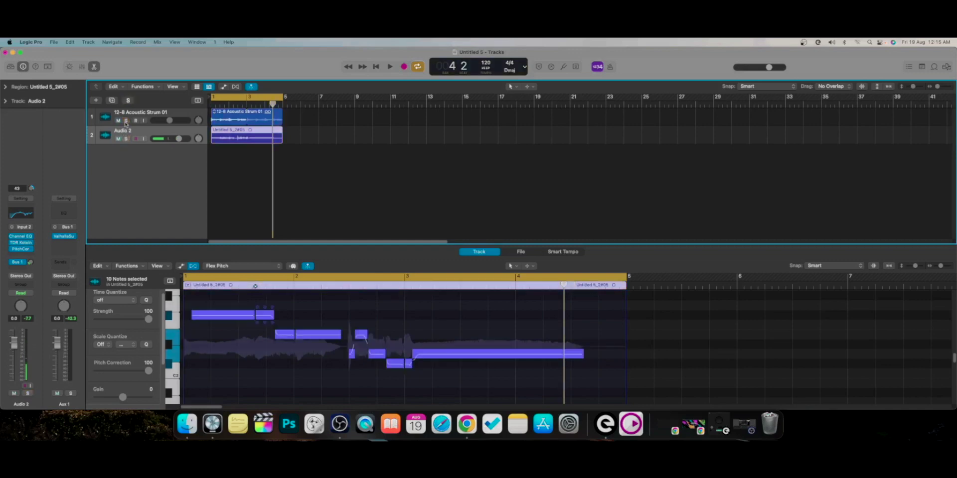
{"action": "key", "text": "space"}
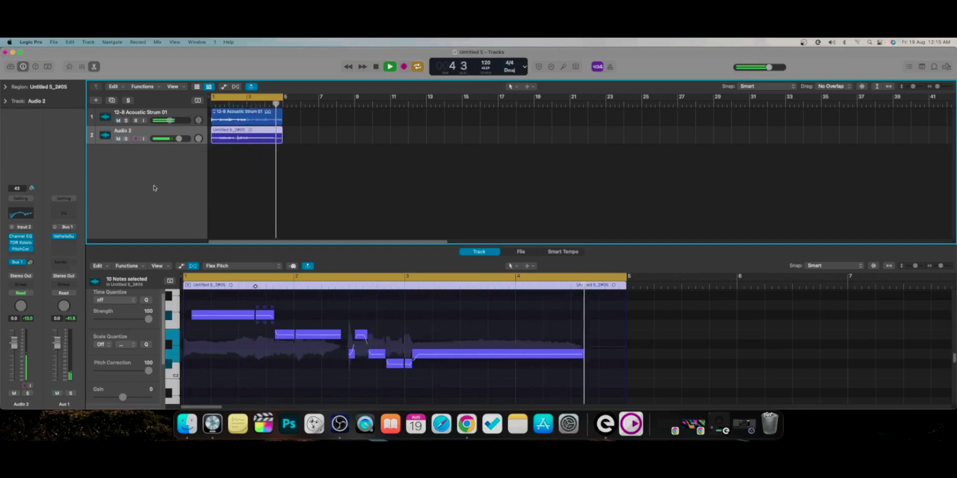
{"action": "key", "text": "space"}
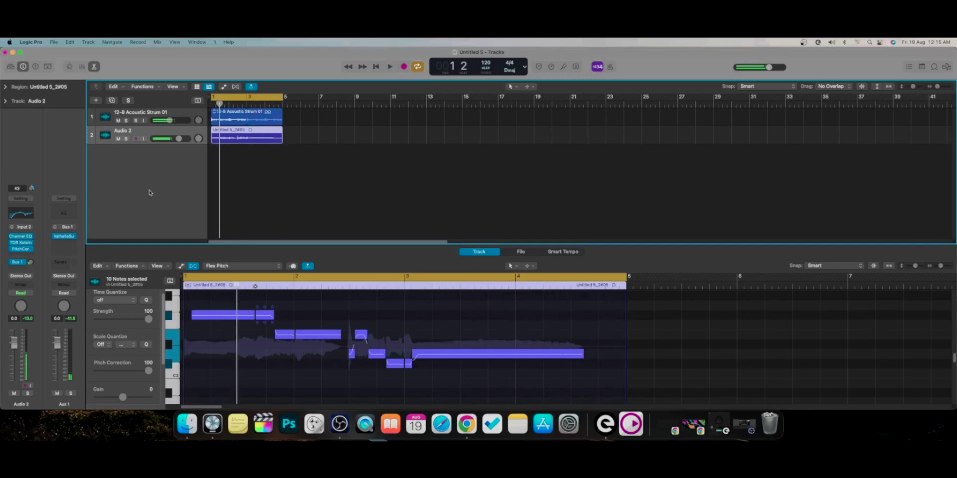
Step: Set Audio 2's Pitch Correction response to 143 ms, play both tracks and close the effect
{"action": "left_click", "coordinate": [20, 249]}
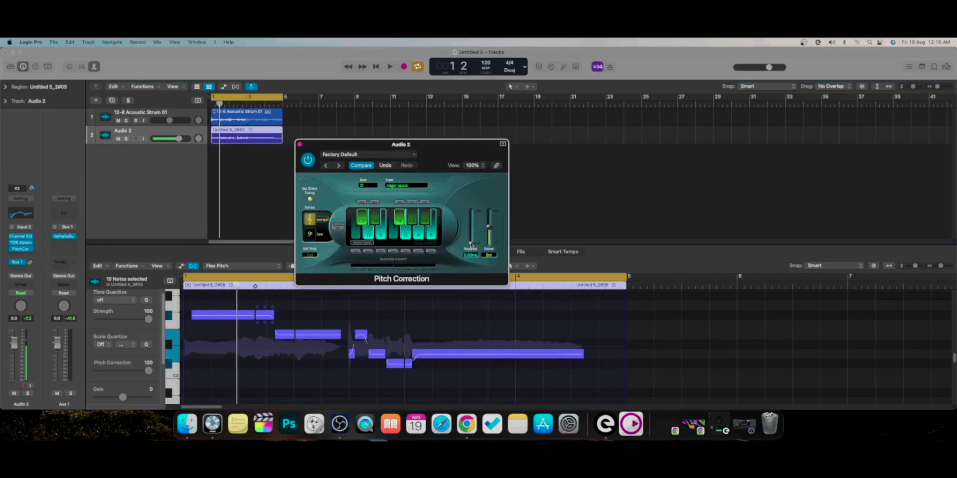
{"action": "left_click_drag", "start_coordinate": [470, 244], "coordinate": [471, 231]}
{"action": "key", "text": "space"}
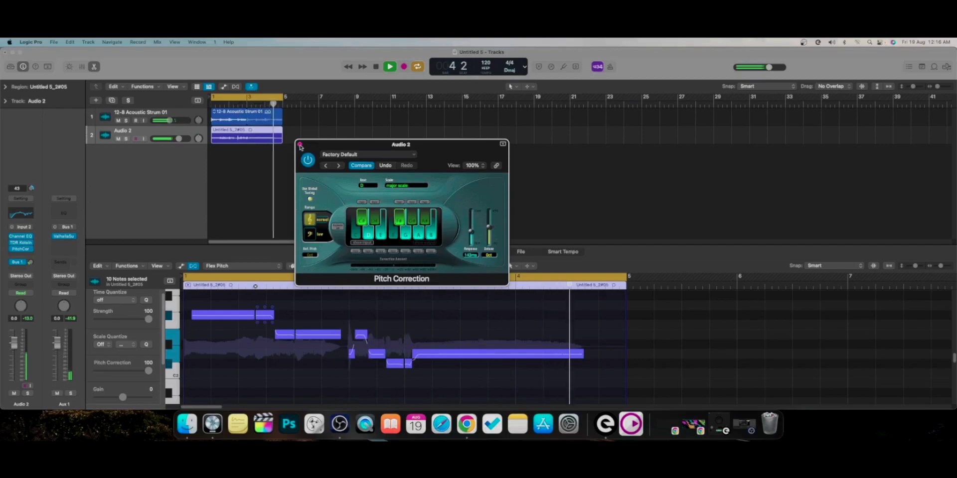
{"action": "left_click", "coordinate": [299, 144]}
{"action": "key", "text": "space"}
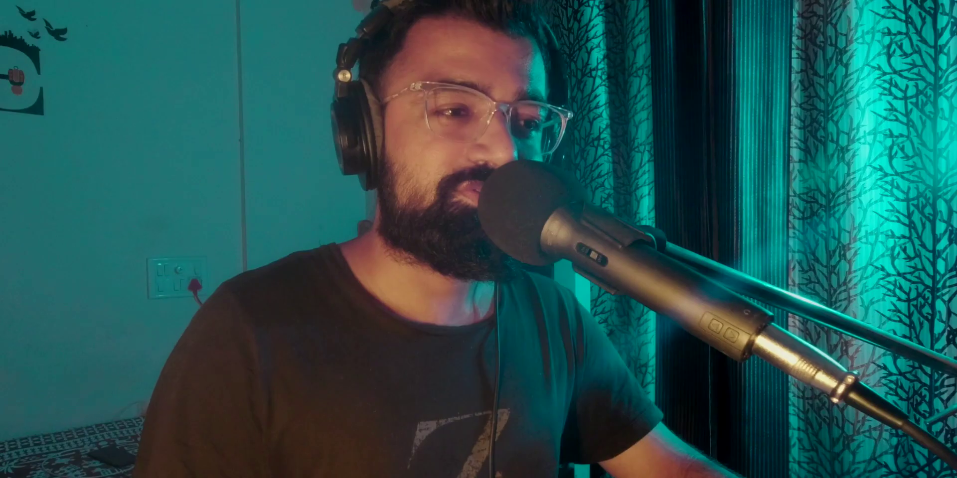